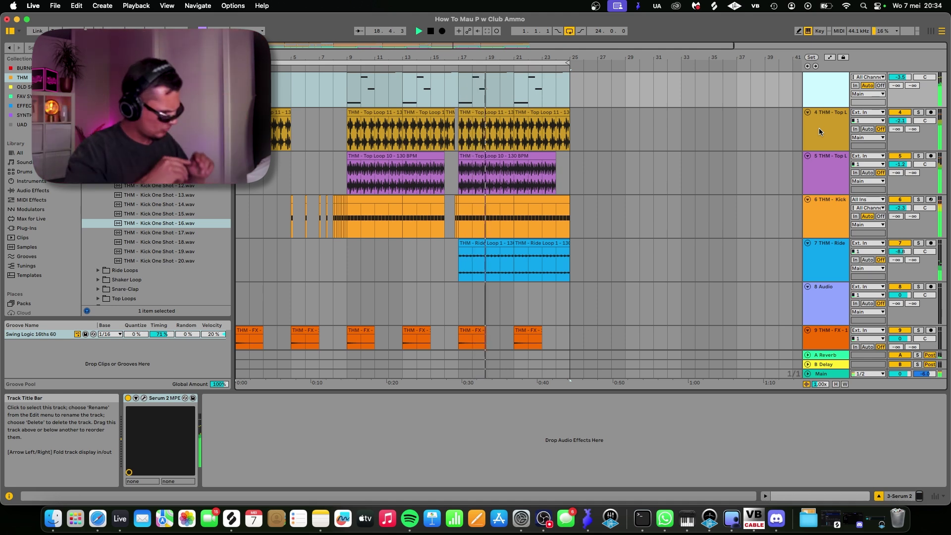
Step: Stop playback and solo the first Serum 2 track
key("space")
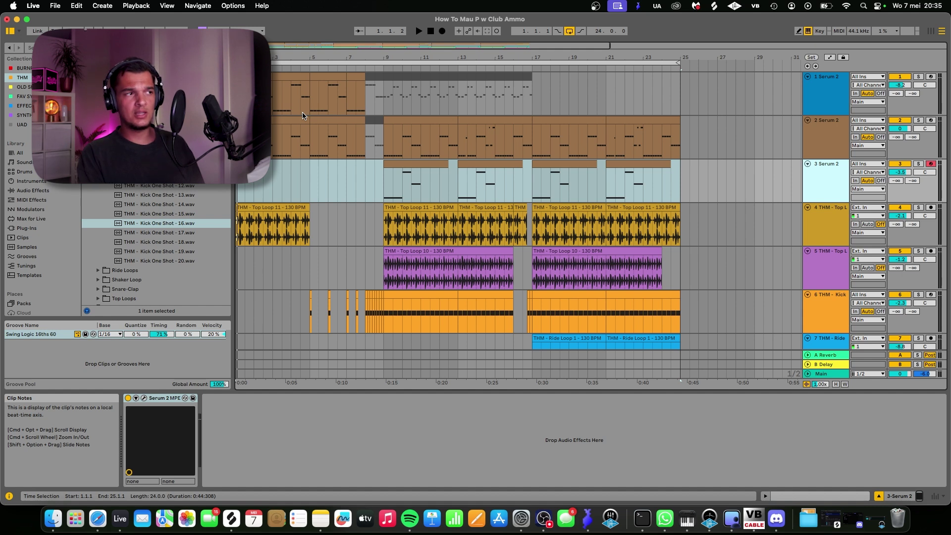
key("z")
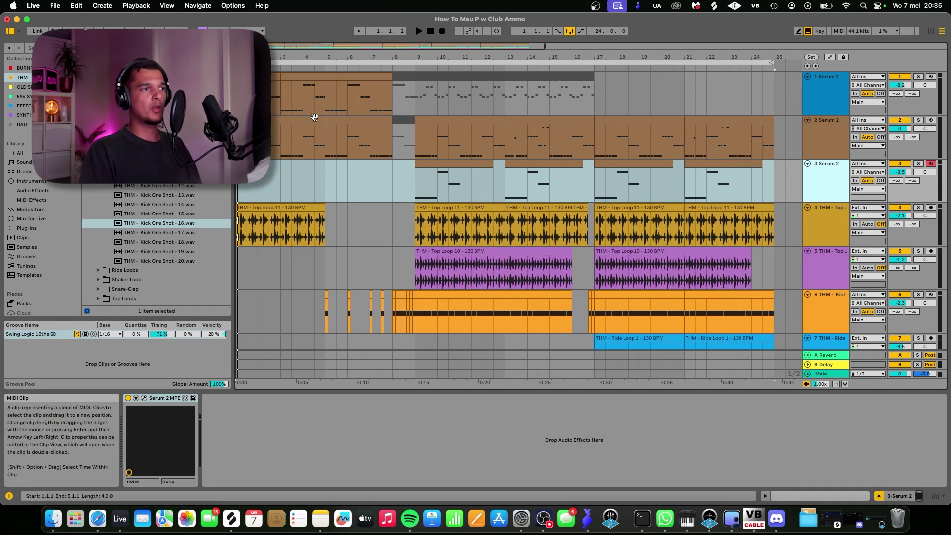
left_click(314, 115)
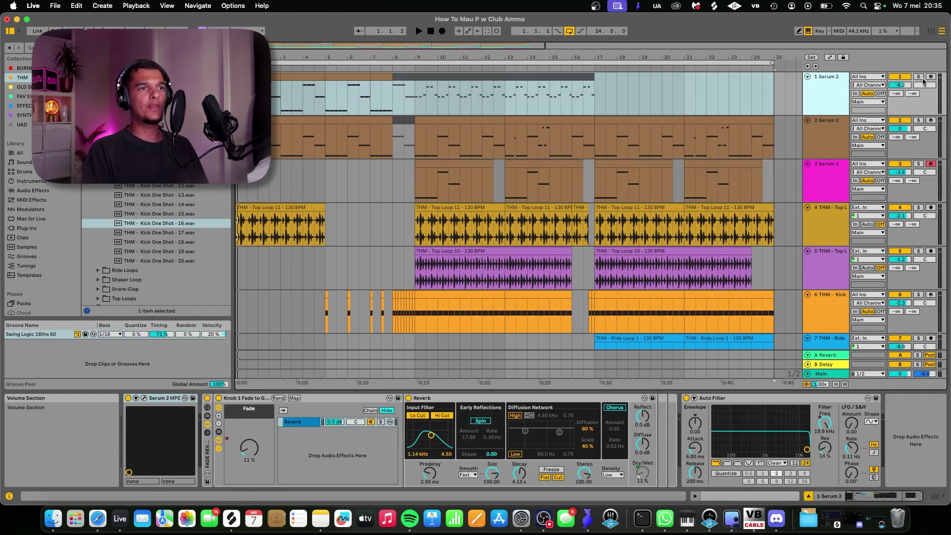
left_click(920, 78)
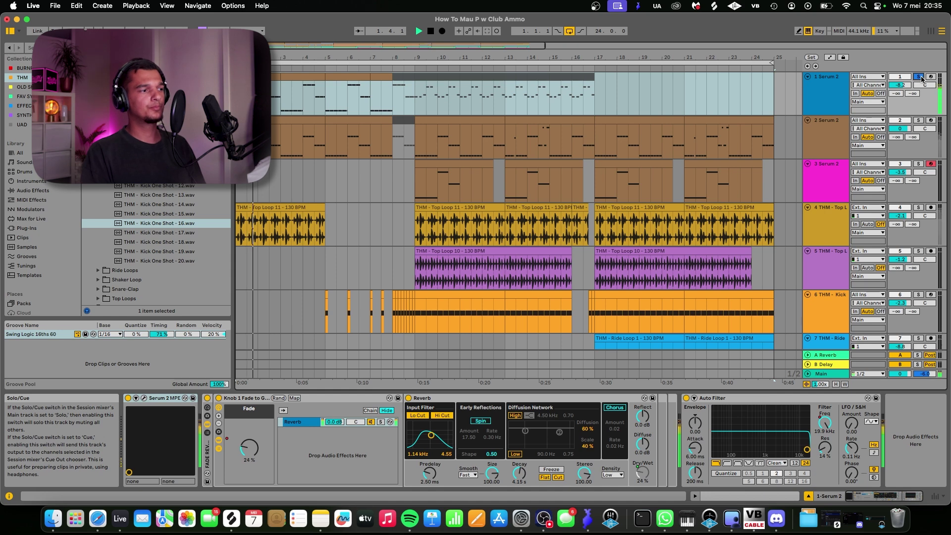
Step: Inspect the PL - Green Neon patch in the first track's Serum 2 synth, close it and play the soloed track
left_click(144, 398)
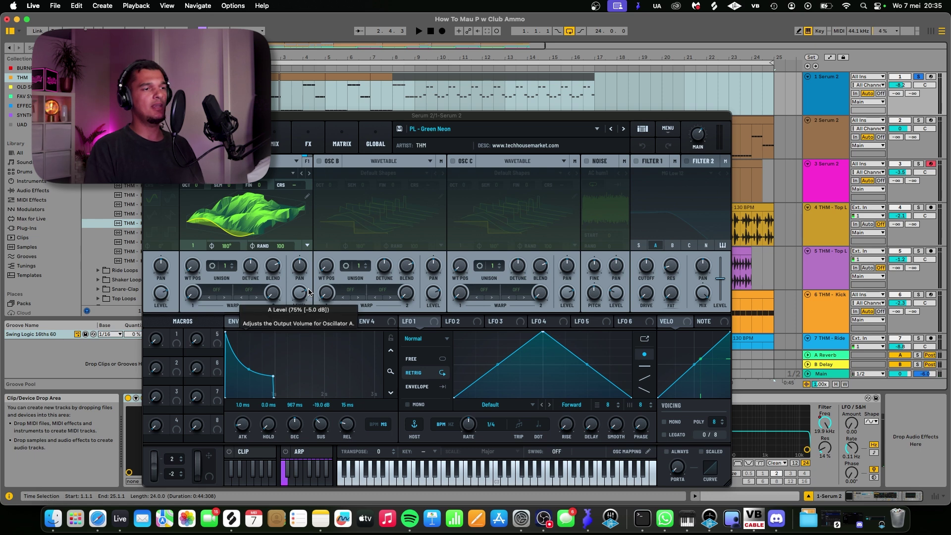
left_click(144, 115)
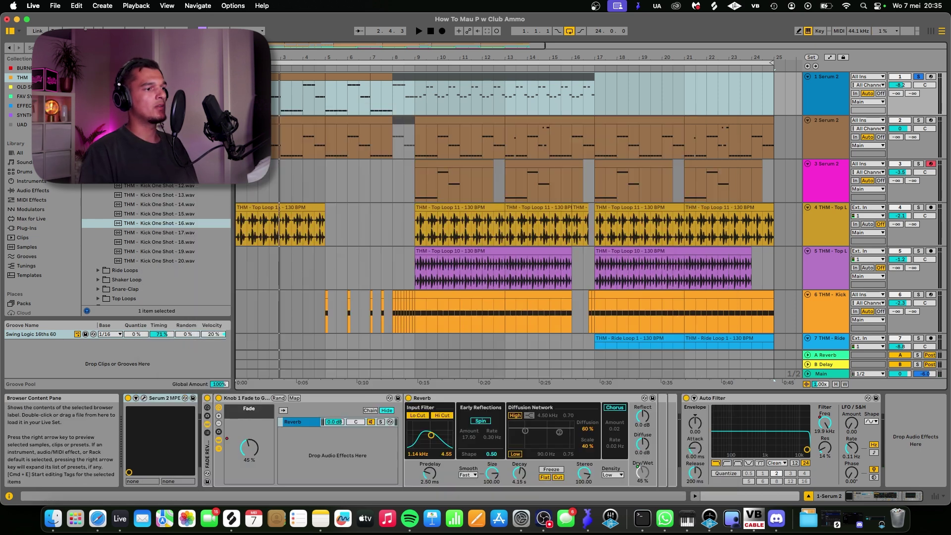
key("space")
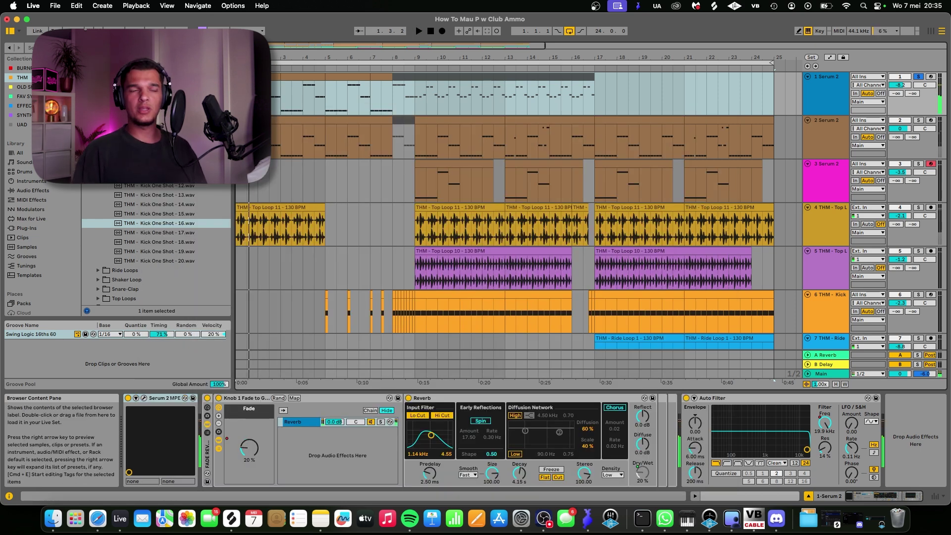
Step: Solo the second Serum 2 track, play it and examine its effects chain from Kickstart 2 to Bass Mono
left_click(918, 120)
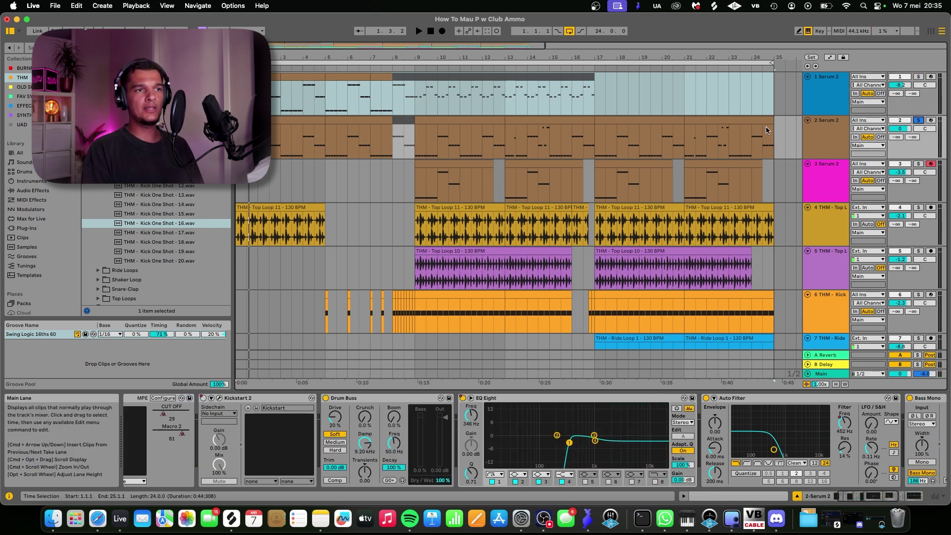
left_click(819, 142)
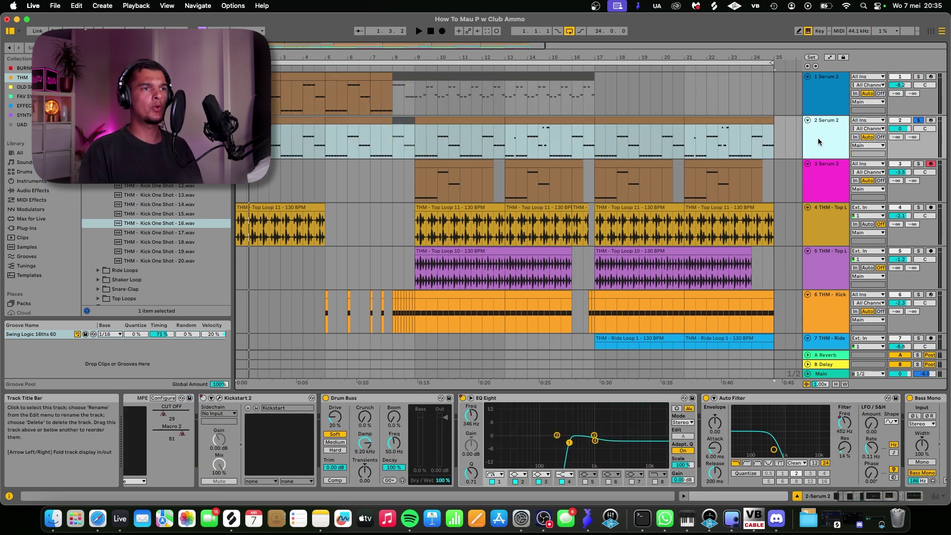
key("space")
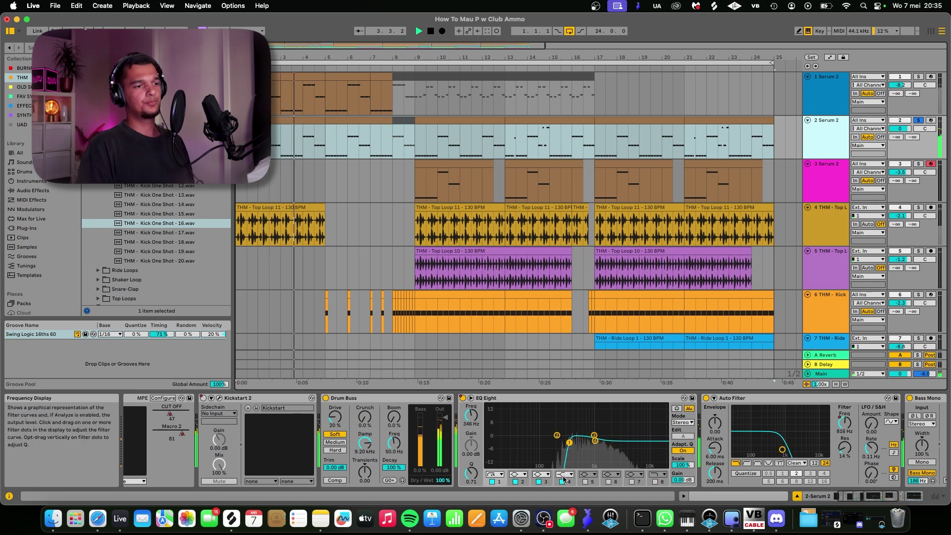
scroll(564, 478, "right", 5)
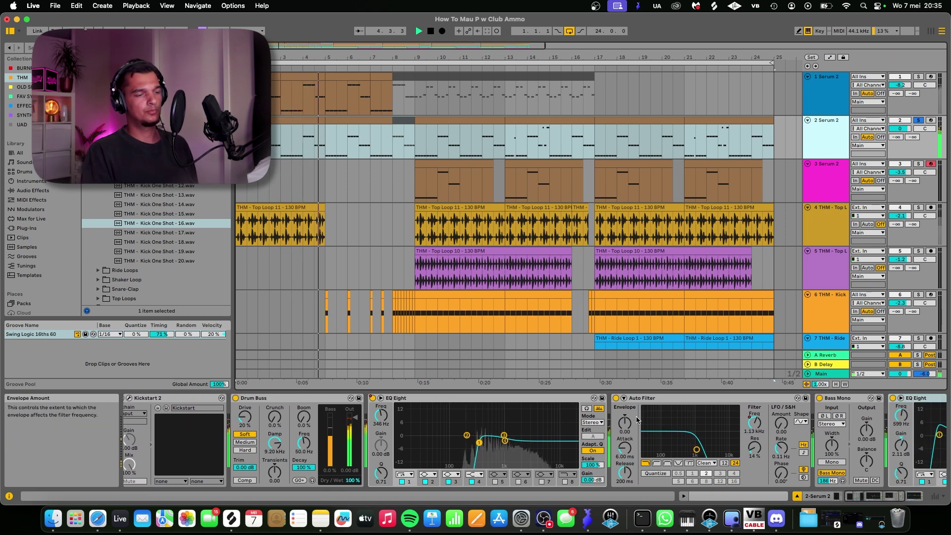
scroll(638, 420, "right", 2)
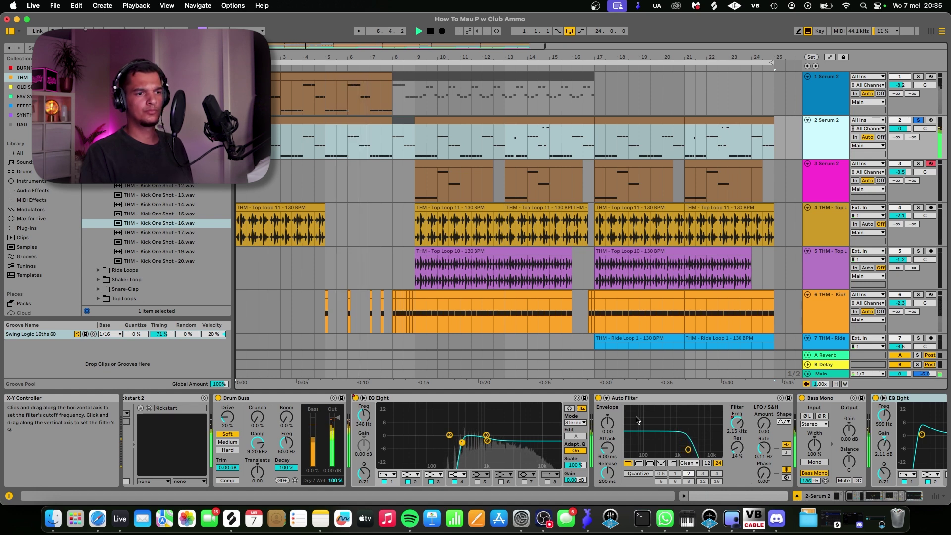
scroll(638, 420, "right", 2)
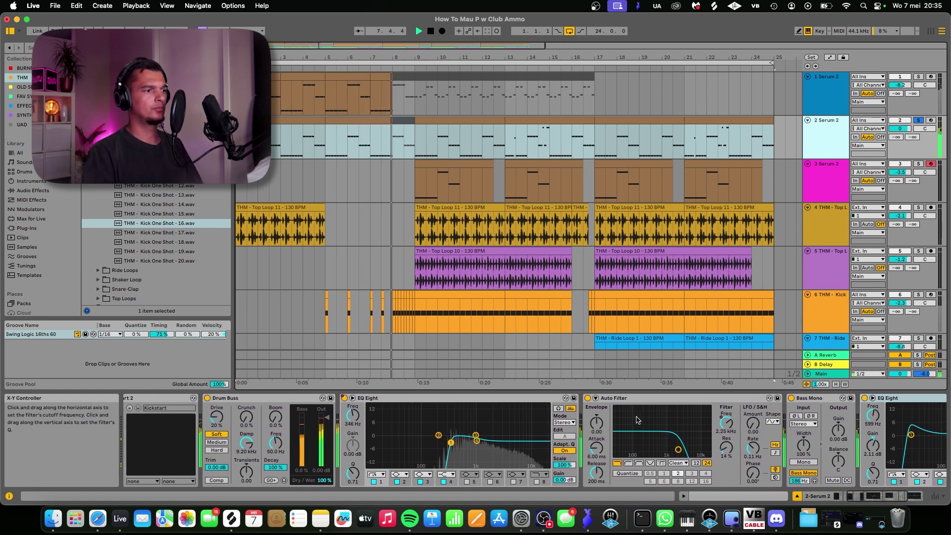
scroll(638, 420, "left", 2)
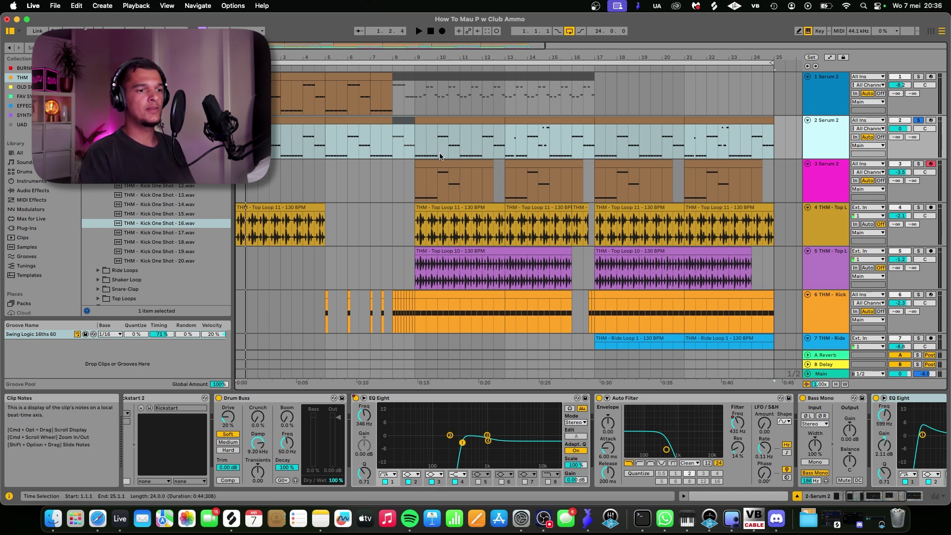
Step: Inspect the BS - Pure patch in the second track's Serum 2 synth and hide the plug-in window
scroll(149, 441, "left", 5)
left_click(145, 399)
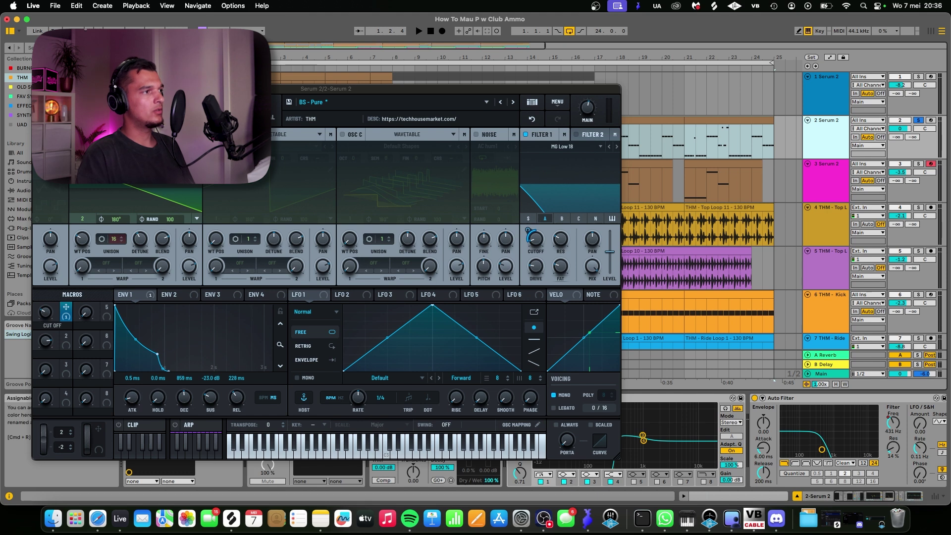
key("super+alt+p")
Step: Show the Serum 2 CUT OFF automation on the second track, listen to the filter movement, and hide the automation again
key("a")
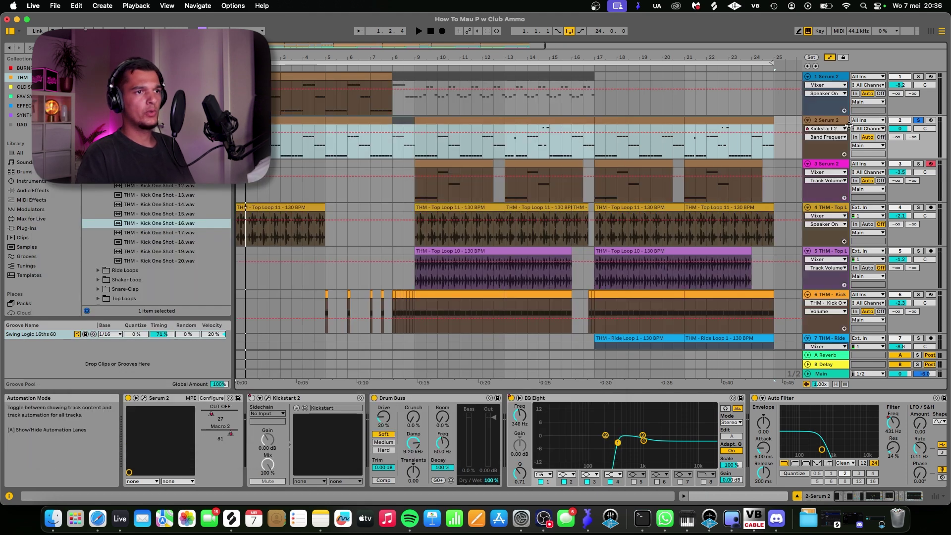
left_click(837, 130)
left_click(822, 144)
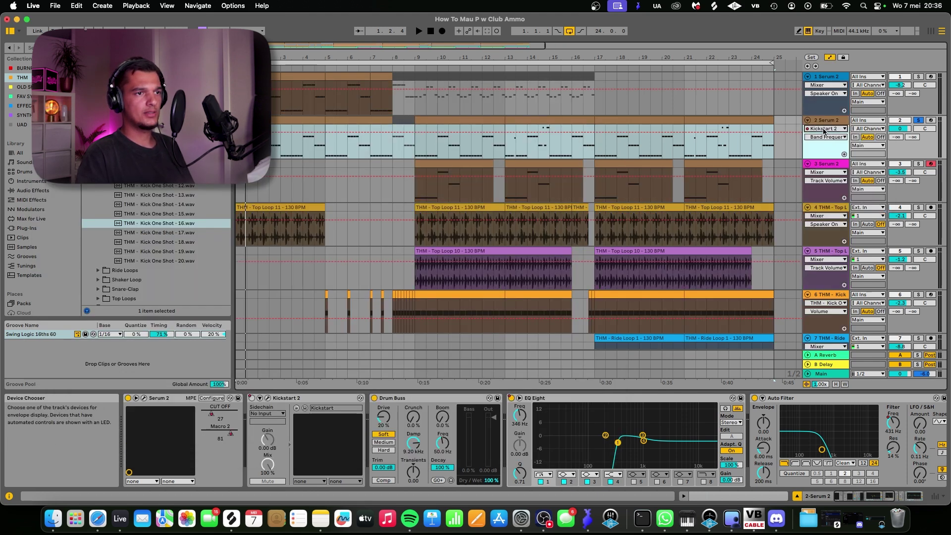
left_click(823, 137)
left_click(821, 152)
key("space")
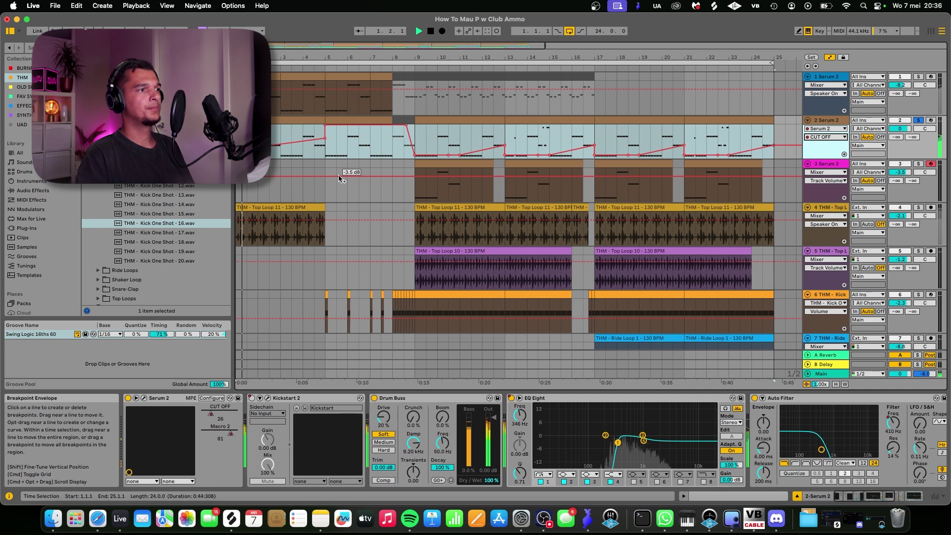
left_click(390, 141)
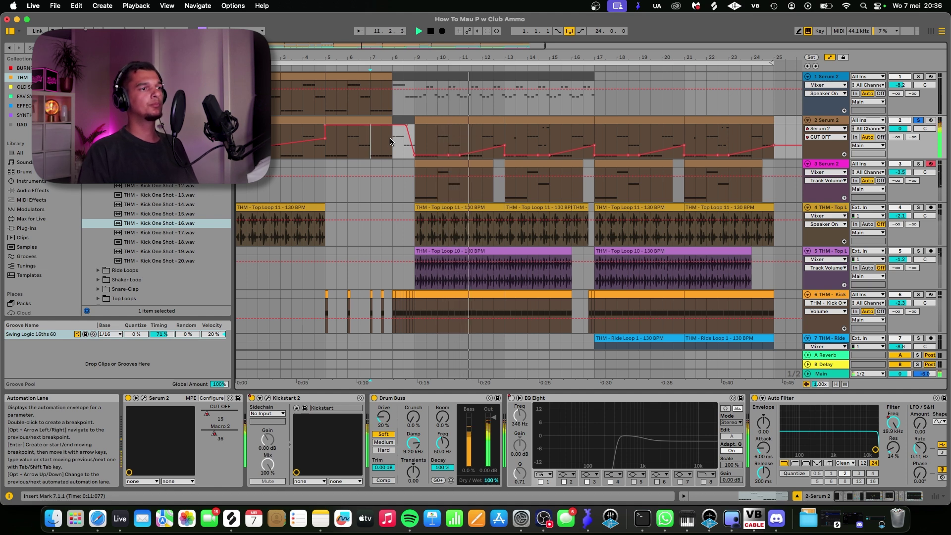
key("a")
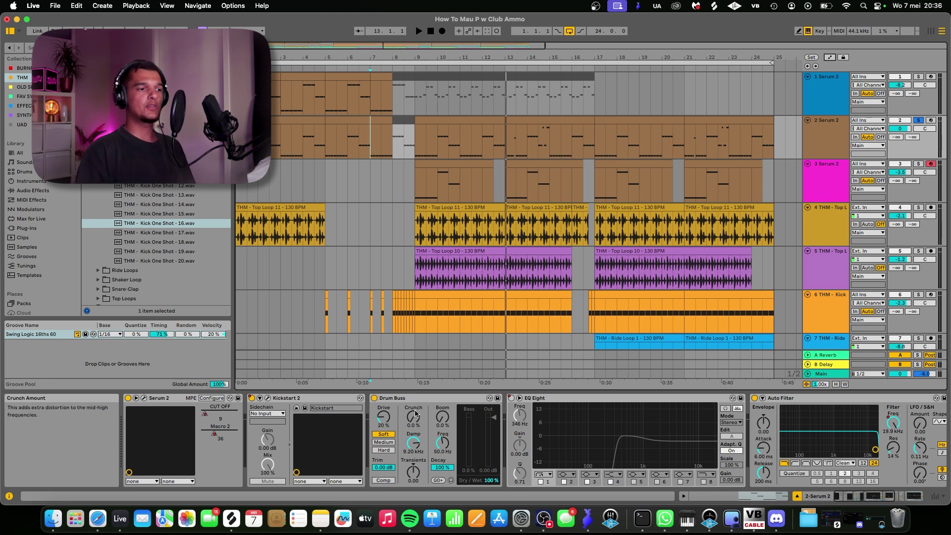
Step: Set the Bass Mono frequency on the second track's Utility device to 150 Hz
scroll(431, 436, "right", 5)
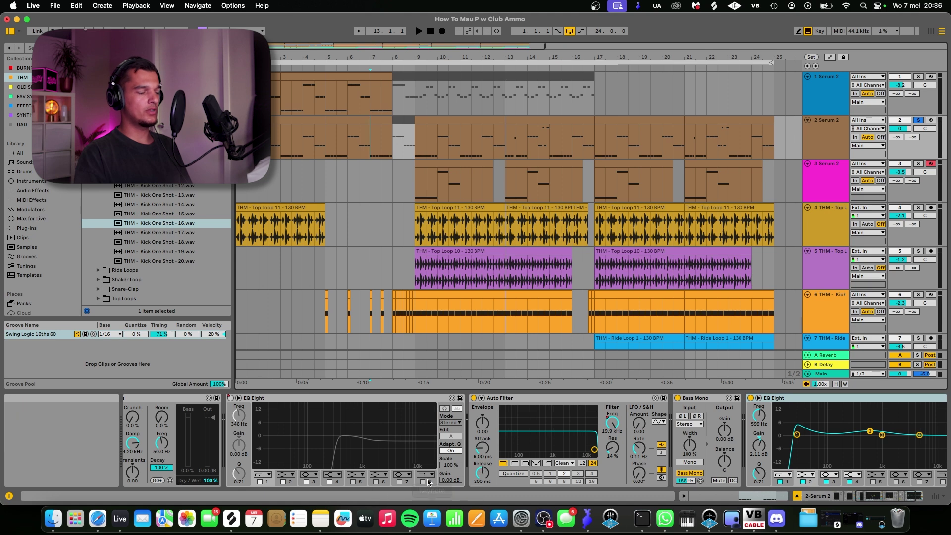
scroll(450, 458, "right", 2)
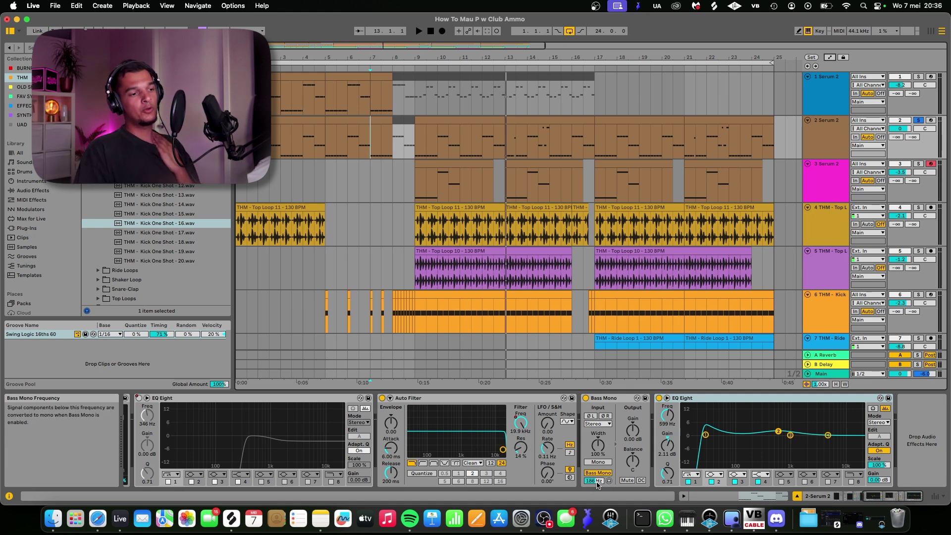
left_click_drag(594, 481, 593, 493)
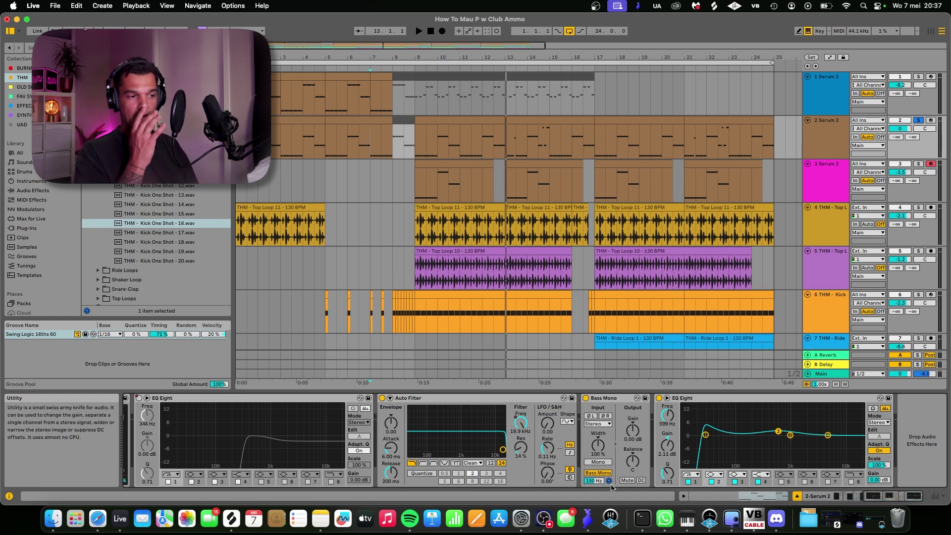
Step: Play the second track's clip from bar 9, comparing the sound with Bass Mono audition on and off
left_click(459, 141)
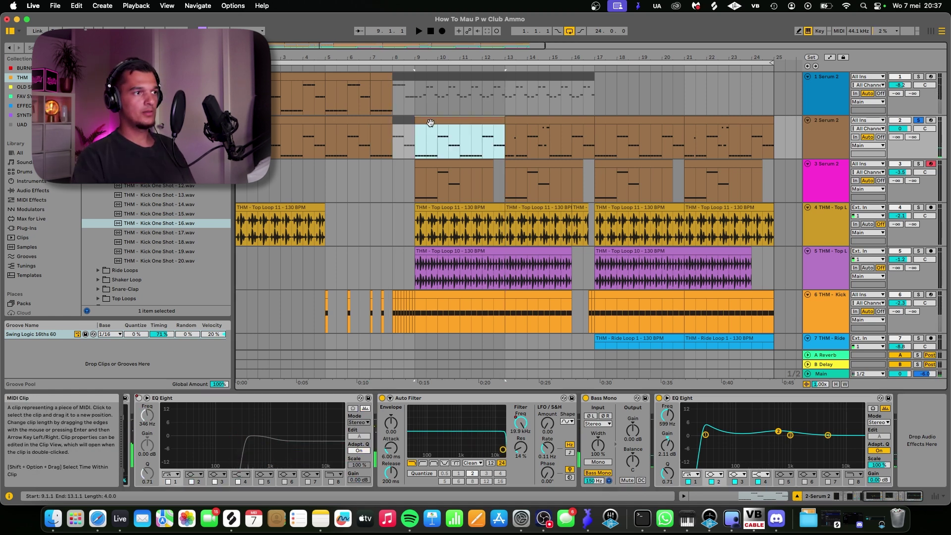
key("space")
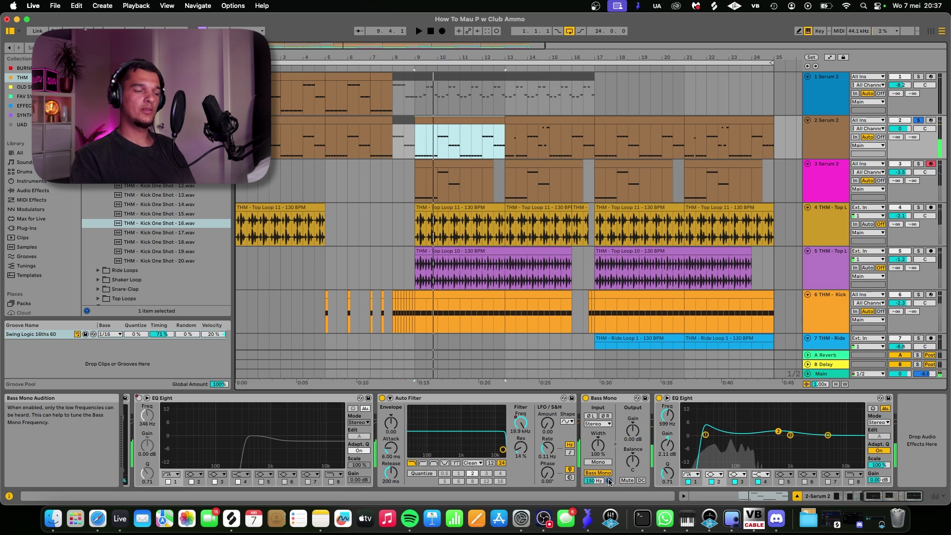
left_click(610, 481)
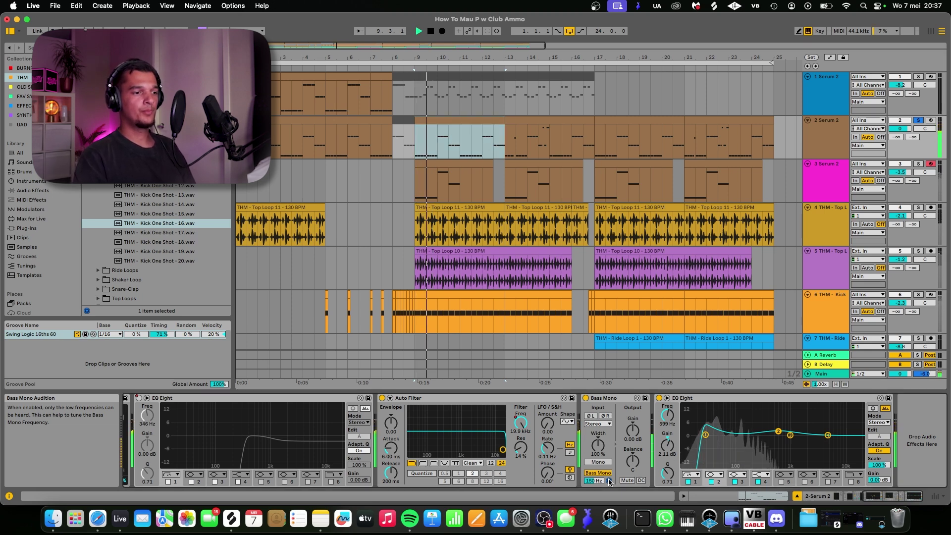
left_click(610, 482)
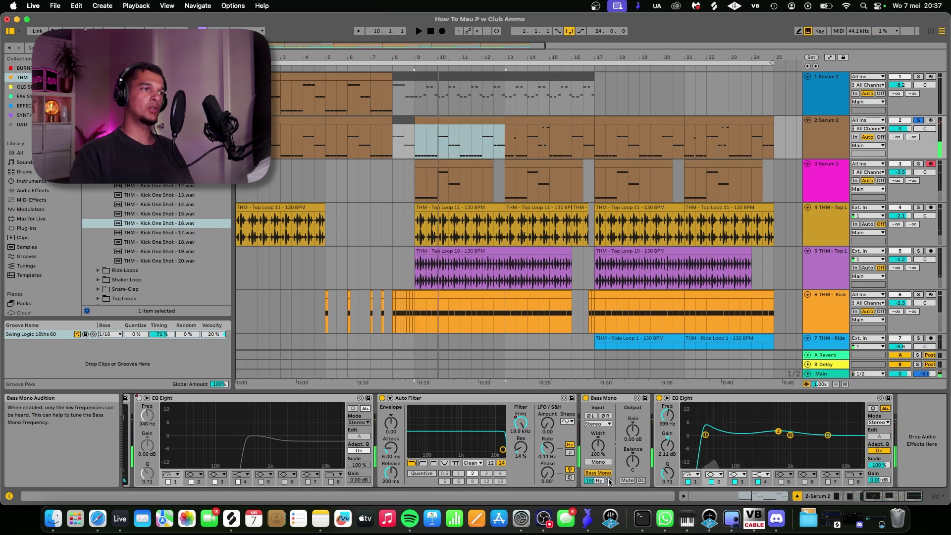
key("space")
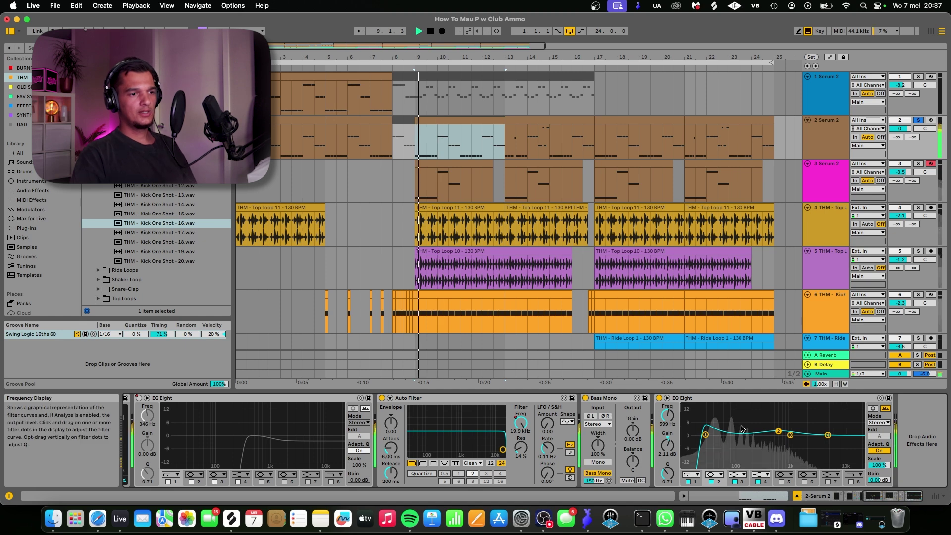
Step: Solo the kick track together with the bass, listen to both, and show the second Serum 2 track's devices again
left_click(919, 295)
key("space")
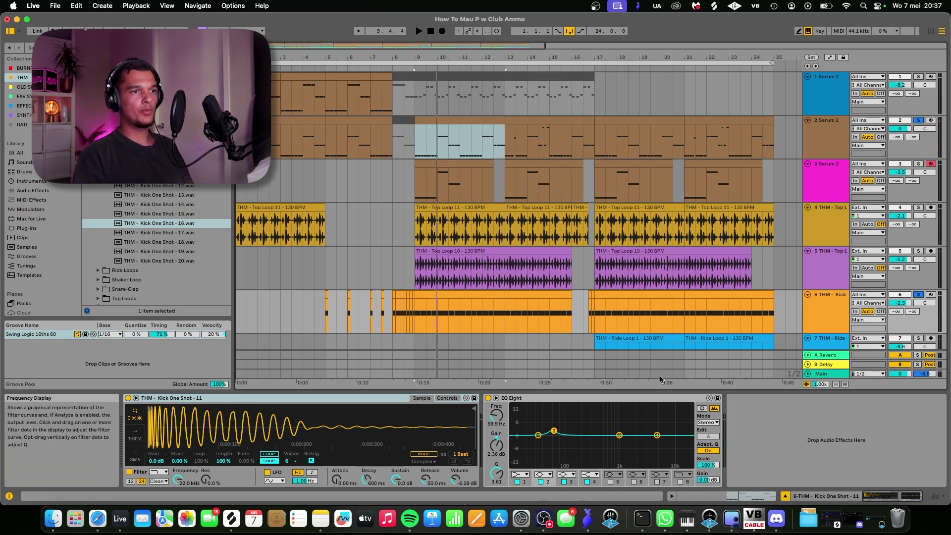
left_click(833, 133)
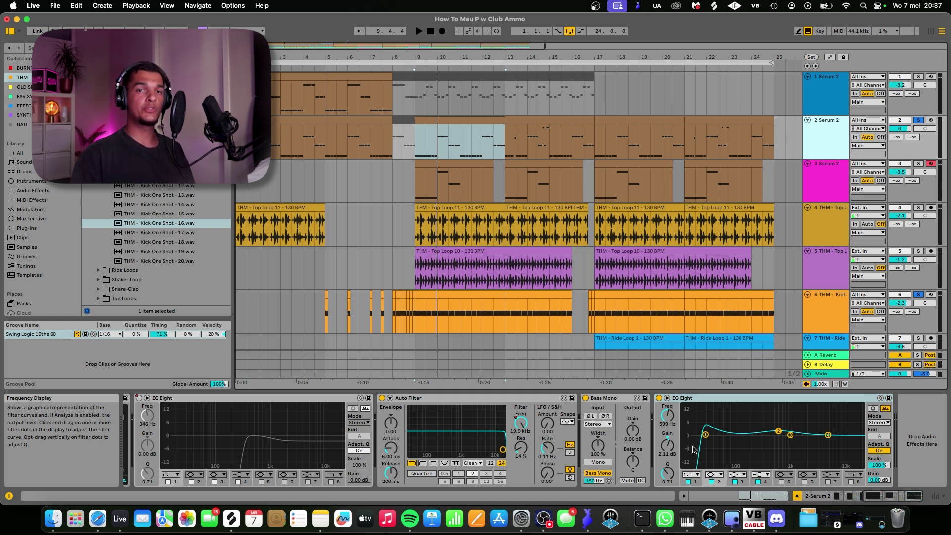
Step: Examine the MIDI notes of the second track's clips at bars 9 and 13 and play the bar 13 variation
left_click(461, 120)
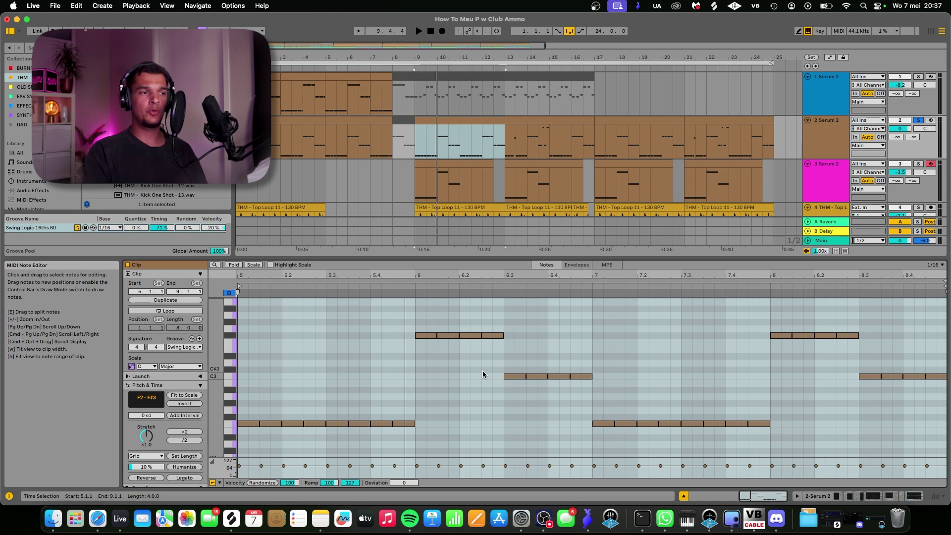
left_click(529, 122)
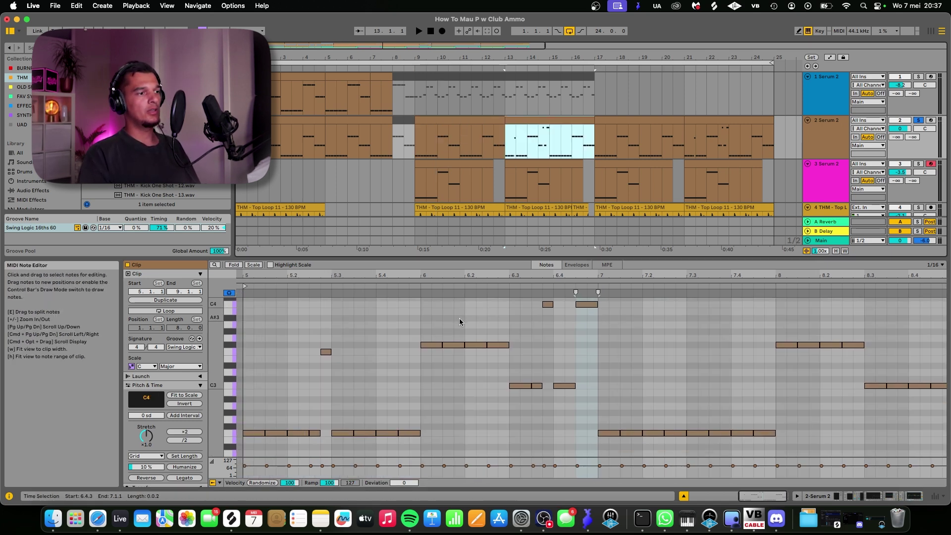
key("space")
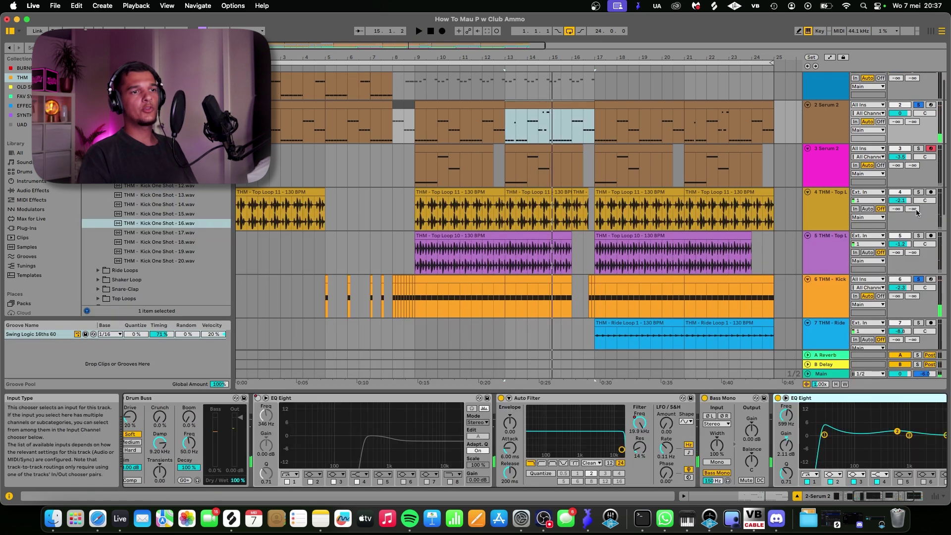
Step: Solo the Top Loop 11 and Top Loop 10 tracks together
left_click(918, 192)
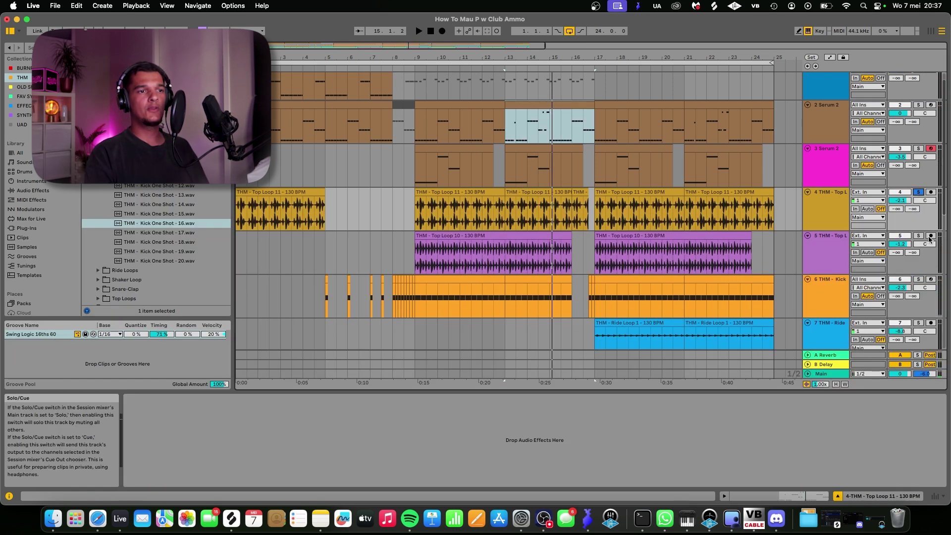
left_click(920, 236, "super")
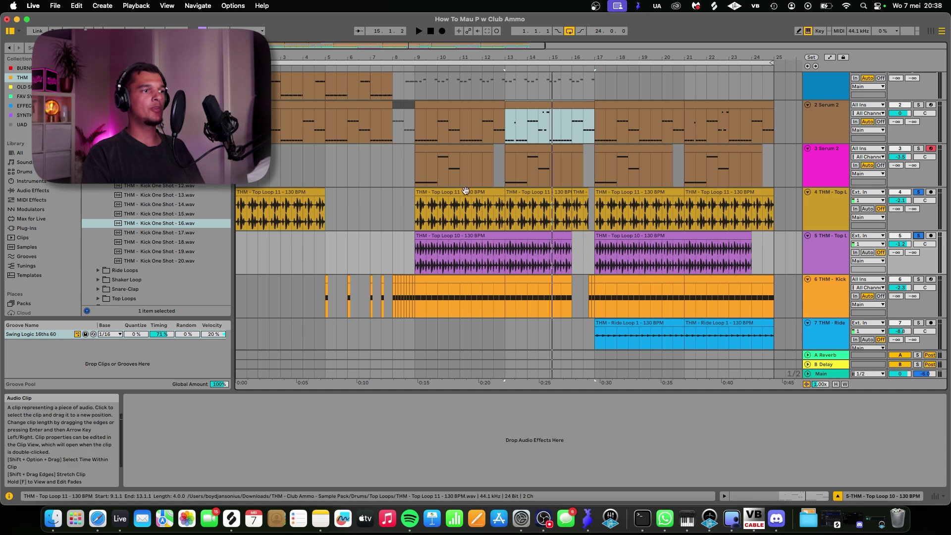
Step: Play the two soloed top loops from bar 9, then add the kick track to the solo and listen to them together
left_click(465, 192)
key("space")
scroll(464, 193, "up", 2)
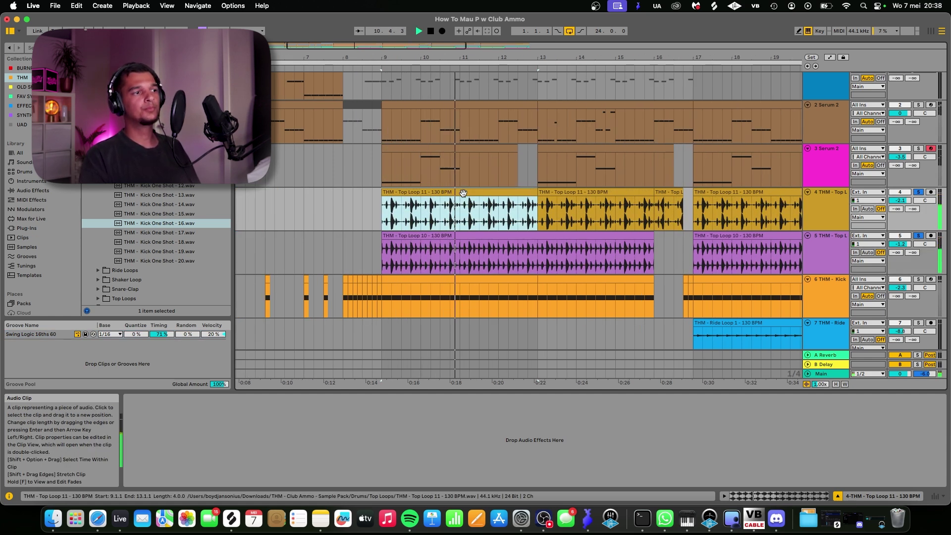
left_click(919, 279)
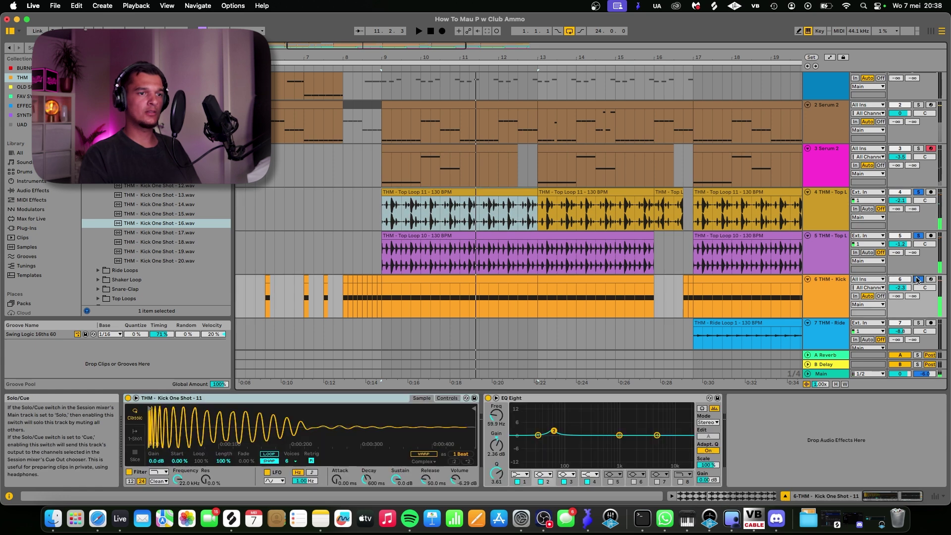
scroll(644, 218, "down", 1)
scroll(644, 218, "right", 2)
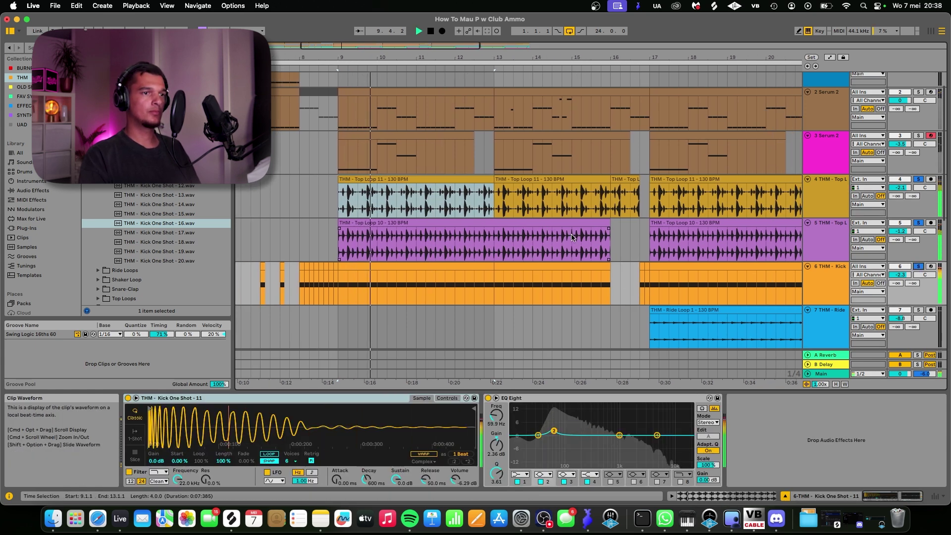
Step: Check the device chains of the two top loop tracks and the kick track, including the kick's EQ Eight low-end band
left_click(840, 184)
left_click(834, 236)
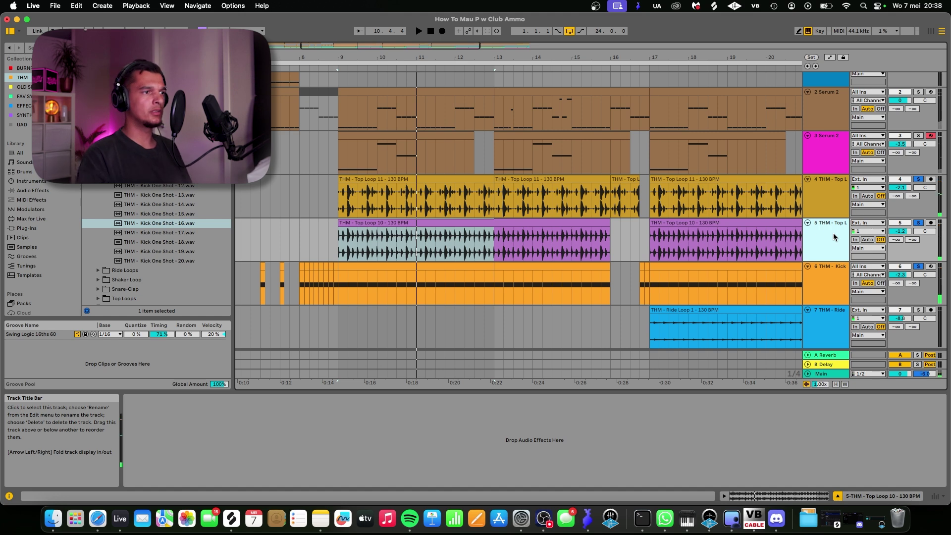
key("Down")
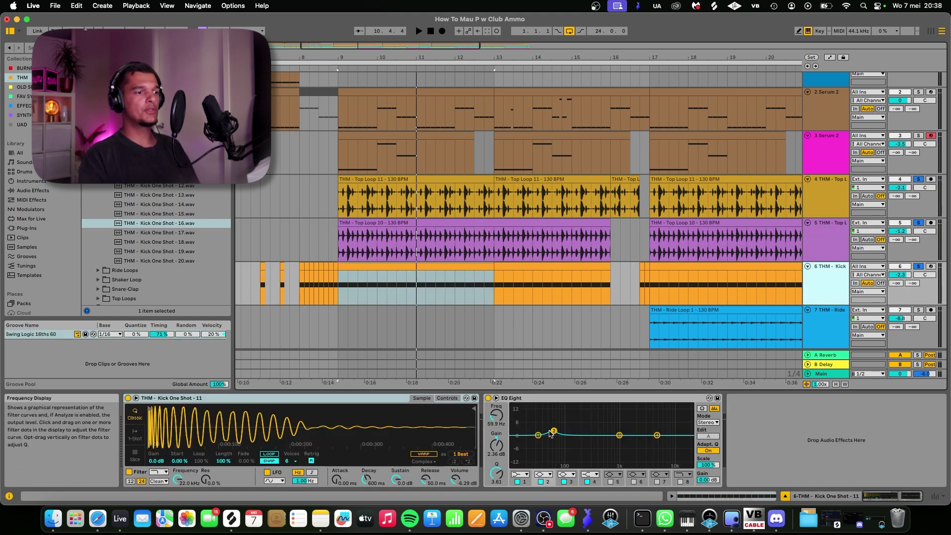
left_click(554, 432)
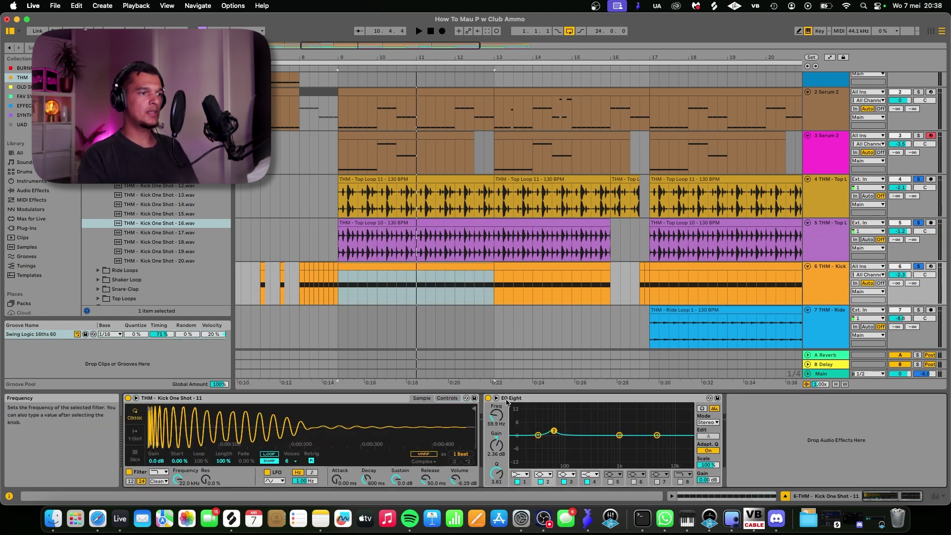
Step: Add the Ride Loop 1 track to the soloed drums and play them together from bar 17
scroll(566, 254, "down", 2)
scroll(566, 254, "right", 5)
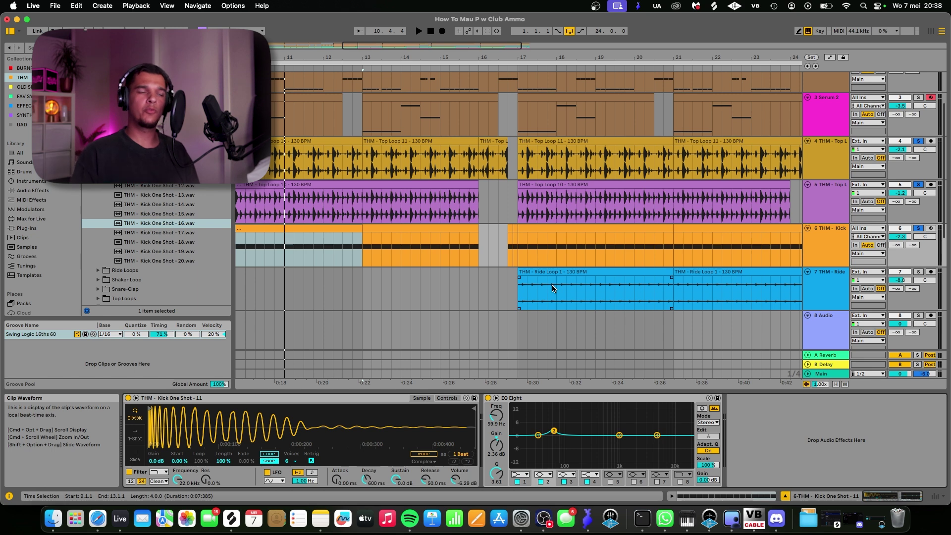
left_click(539, 272)
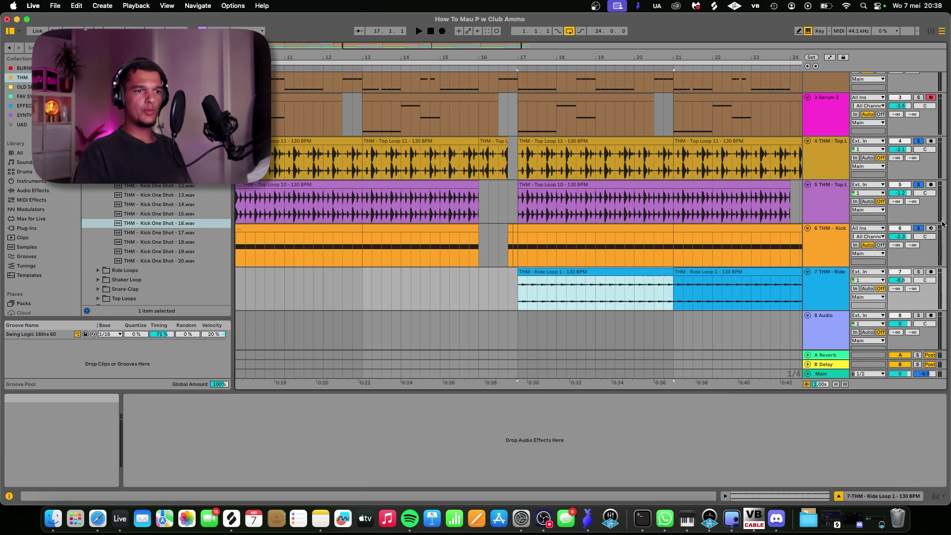
left_click(921, 272)
key("space")
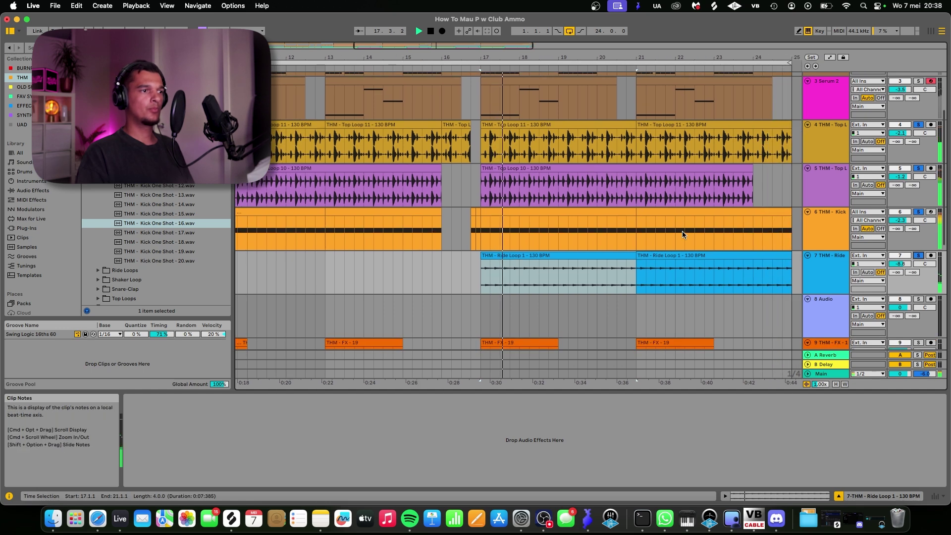
scroll(682, 233, "down", 1)
scroll(682, 233, "right", 1)
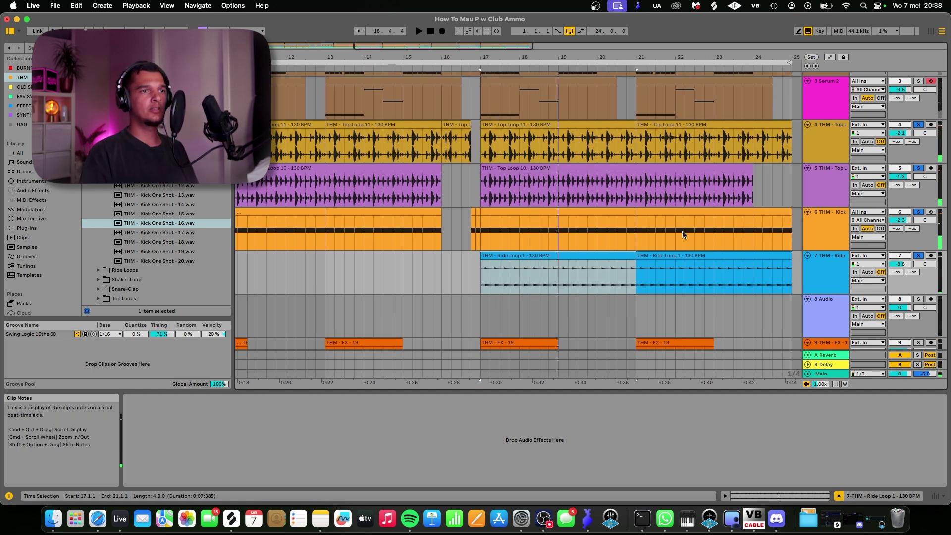
Step: Solo the FX - 19 track on its own and play its effect from bar 9
scroll(507, 224, "down", 5)
scroll(507, 228, "down", 3)
scroll(507, 228, "left", 2)
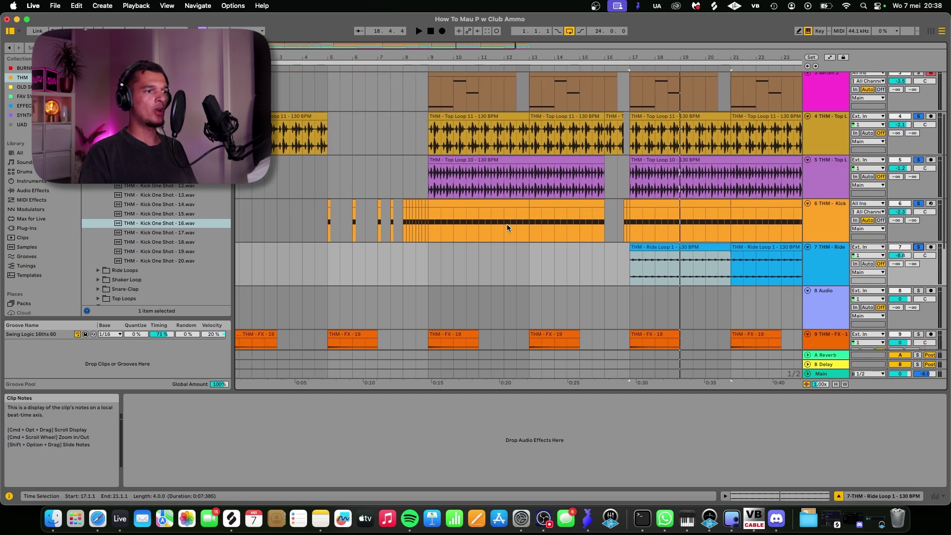
left_click(918, 265)
left_click(440, 298)
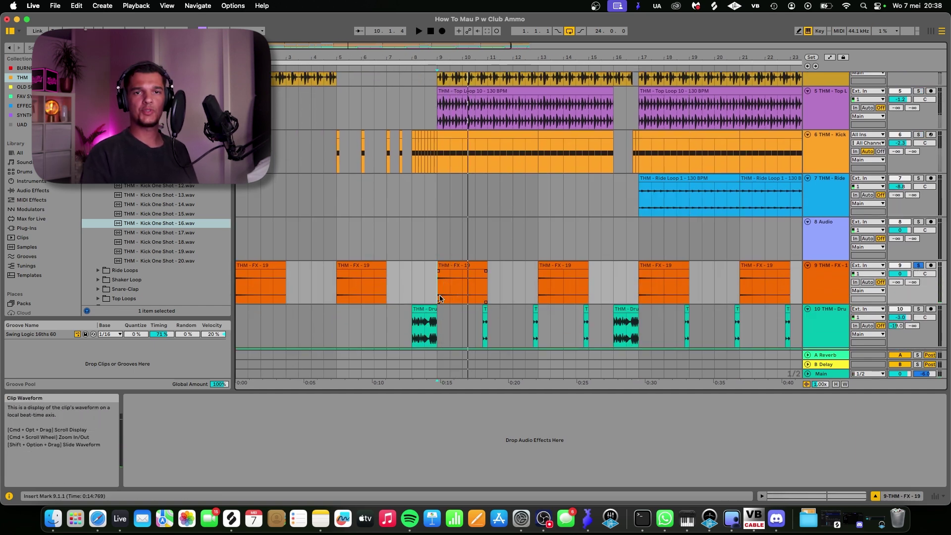
Step: Solo the drum fill track and listen to its fills at bars 8 and 16
scroll(440, 298, "down", 4)
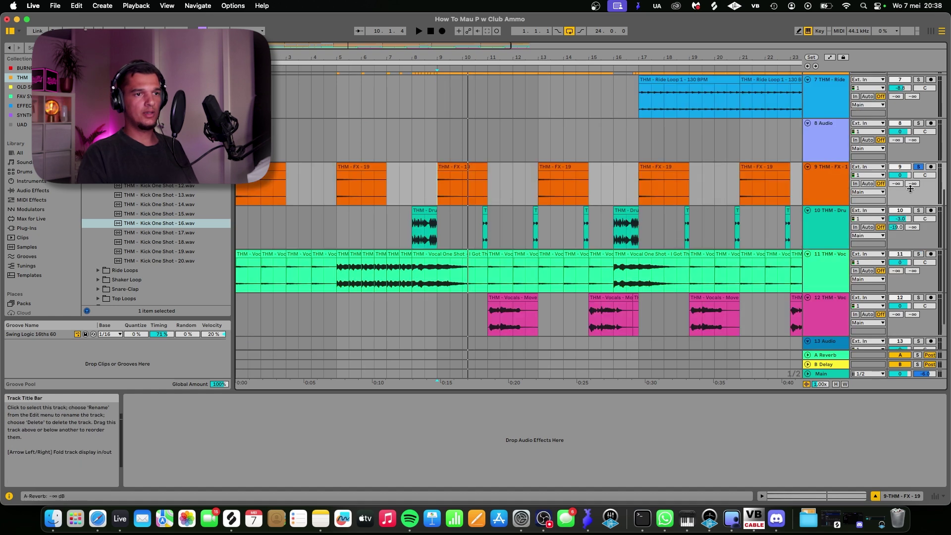
left_click(919, 212)
left_click(423, 210)
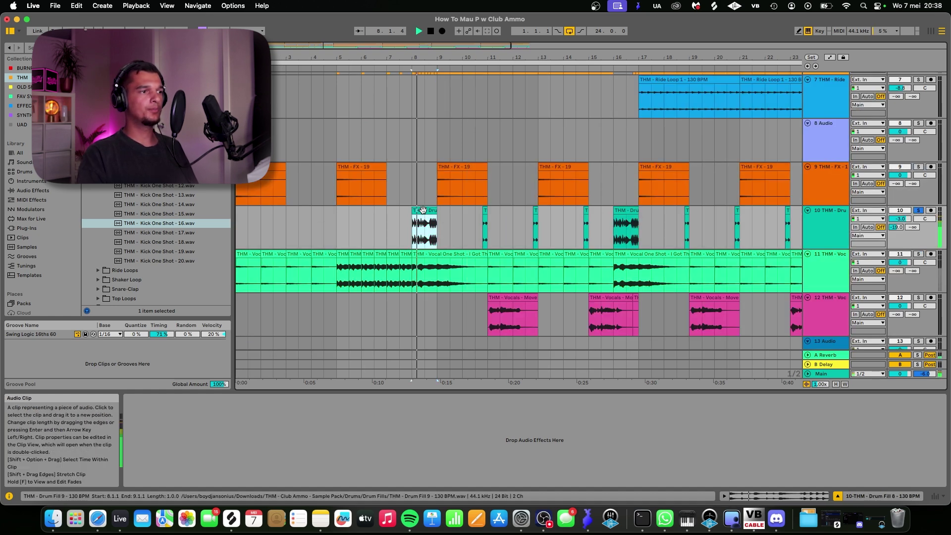
left_click(622, 212)
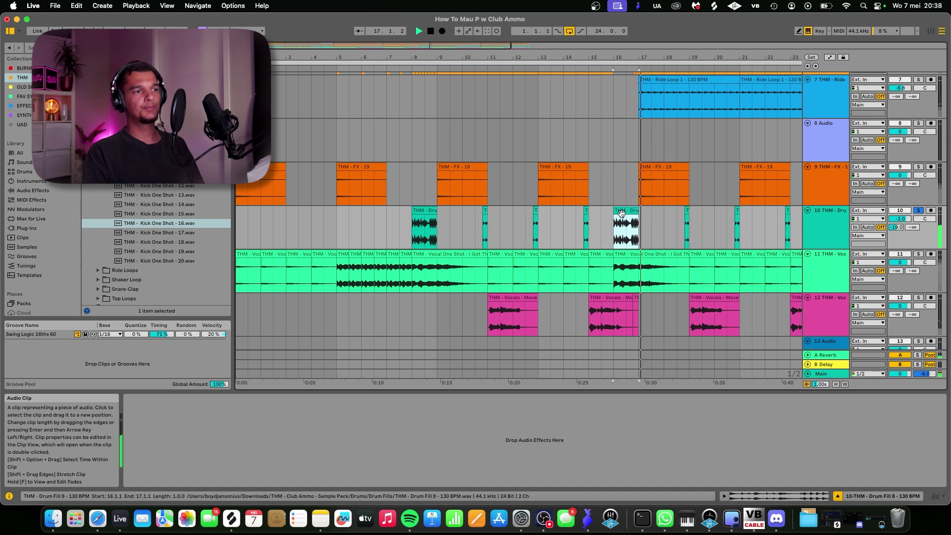
key("space")
Step: Solo the I Got This Feeling vocal one-shot track and play it from bar 5
scroll(353, 274, "down", 1)
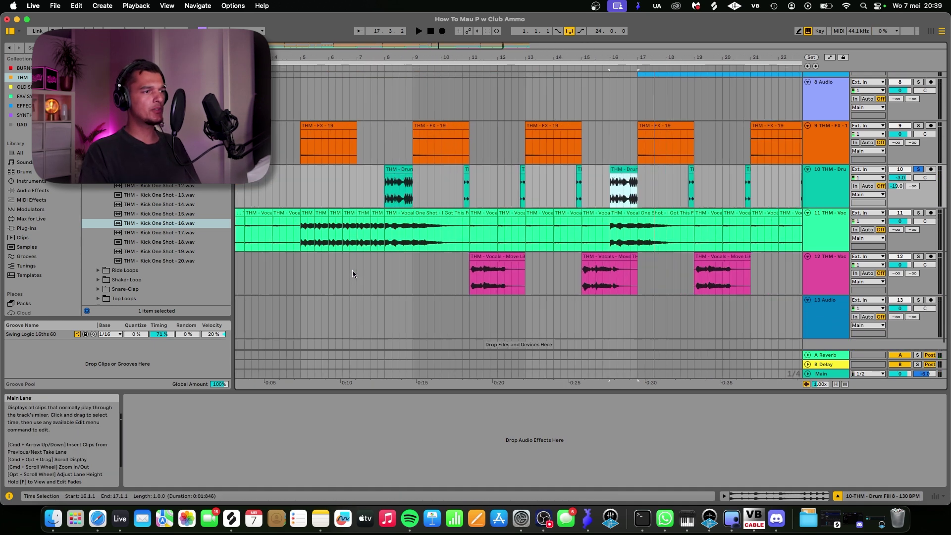
scroll(353, 274, "left", 2)
left_click(352, 237)
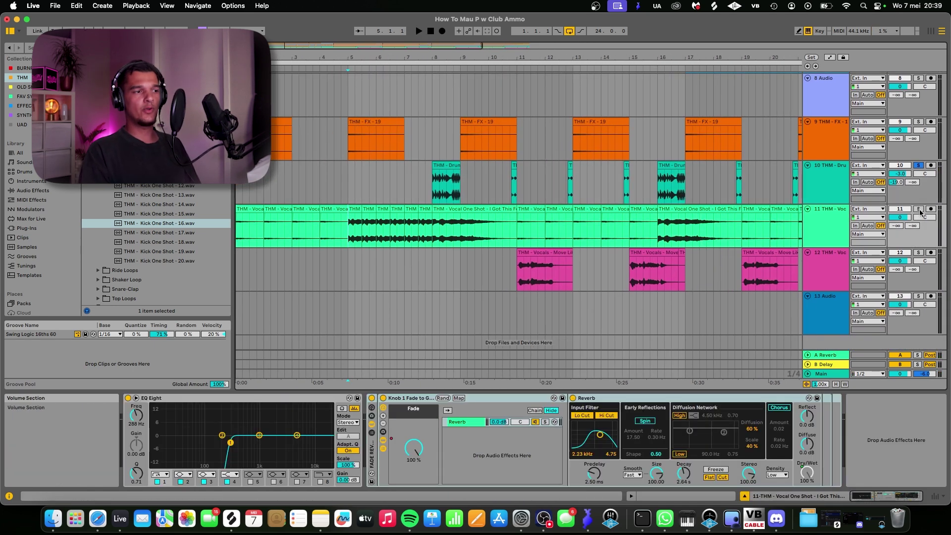
left_click(919, 209)
key("space")
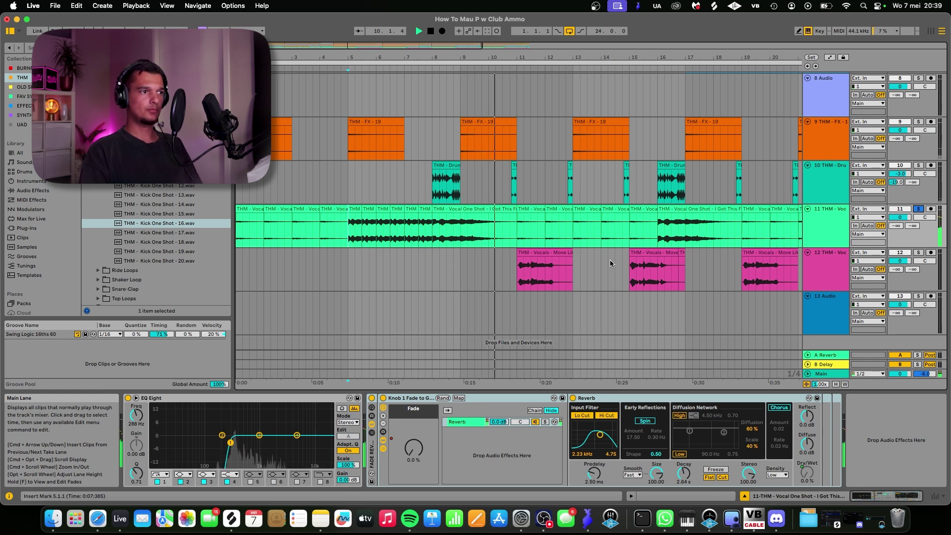
Step: Open the vocal one-shot clip at bar 8 to view its sample, then return to the track's device chain
double_click(460, 209)
key("space")
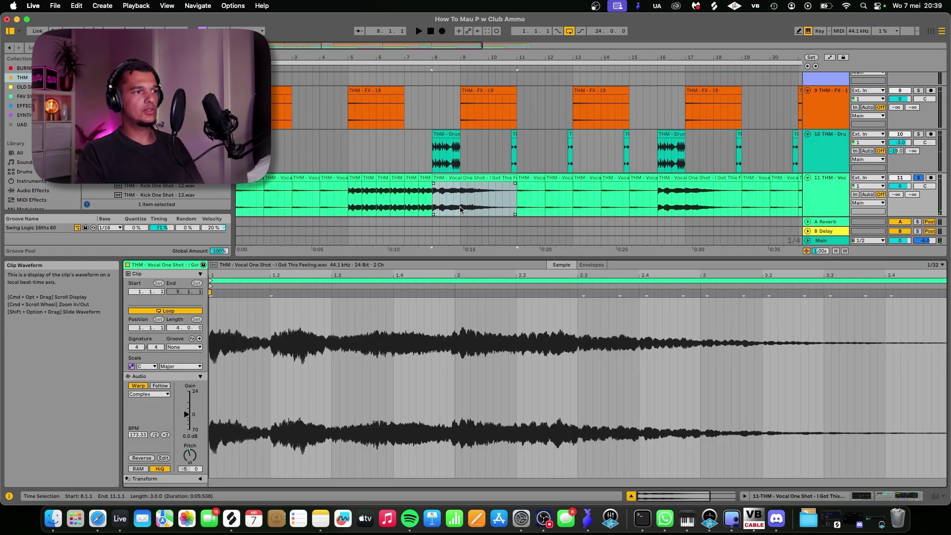
key("shift+Tab")
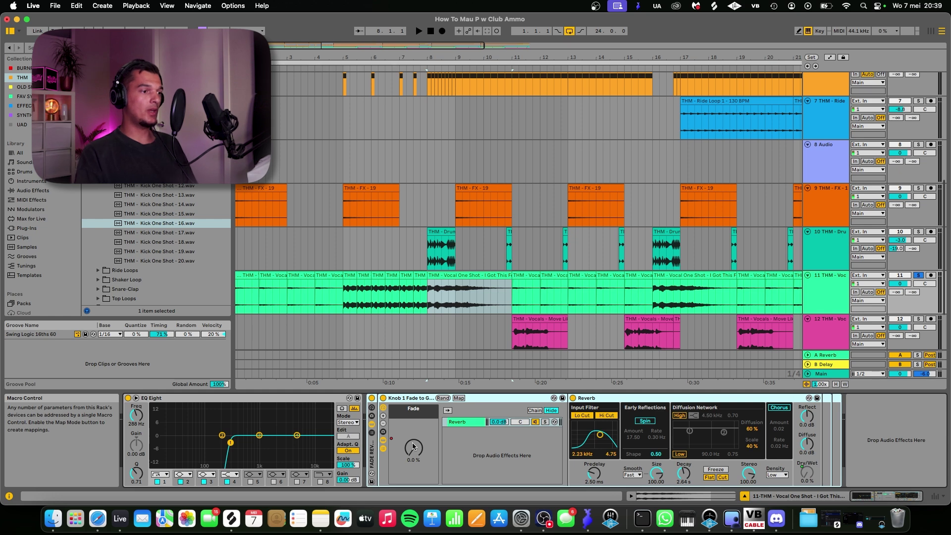
Step: Show the automation lanes and play the vocal one-shots from bar 5 through the Fade automation curve
left_click(830, 58)
left_click(343, 305)
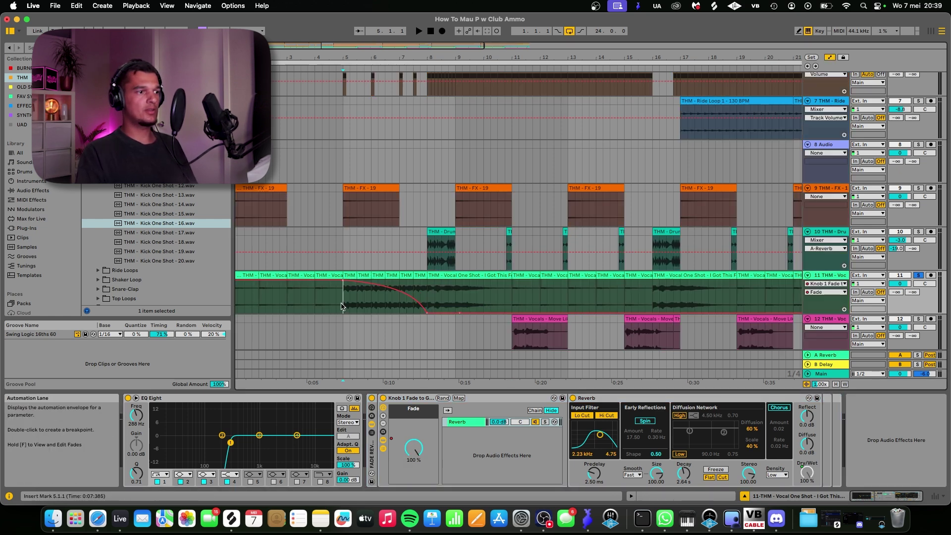
key("space")
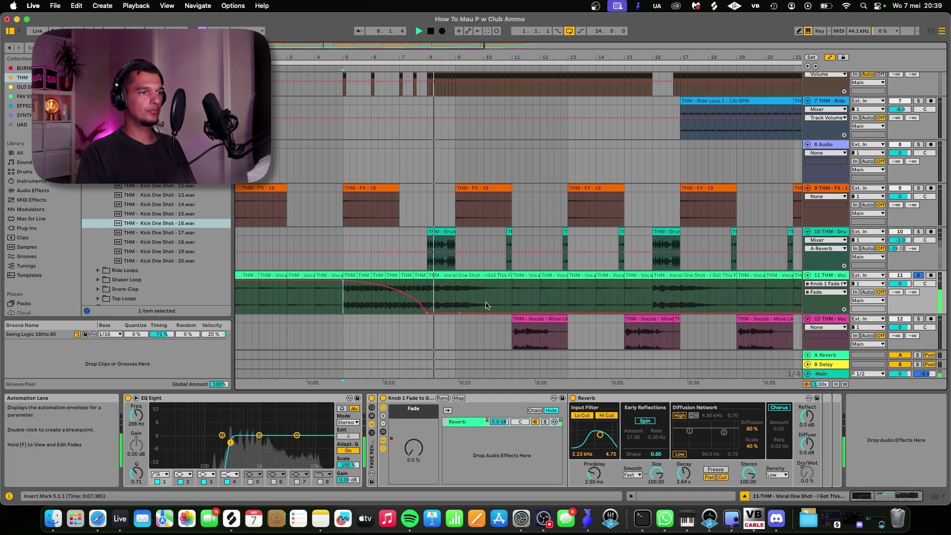
Step: Play from bar 9 and switch the solo to the Move Like You Own Me vocal track
scroll(483, 270, "down", 3)
left_click(400, 272)
key("space")
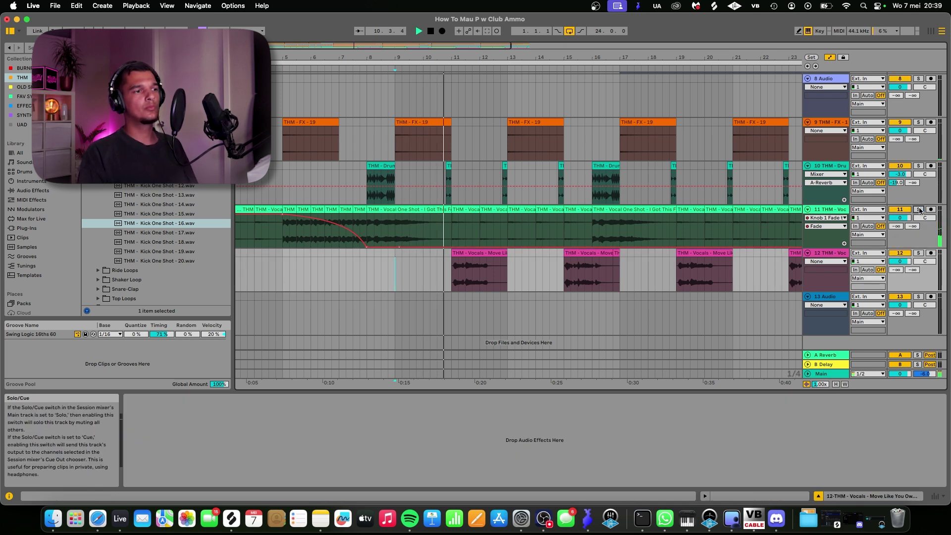
left_click(918, 252)
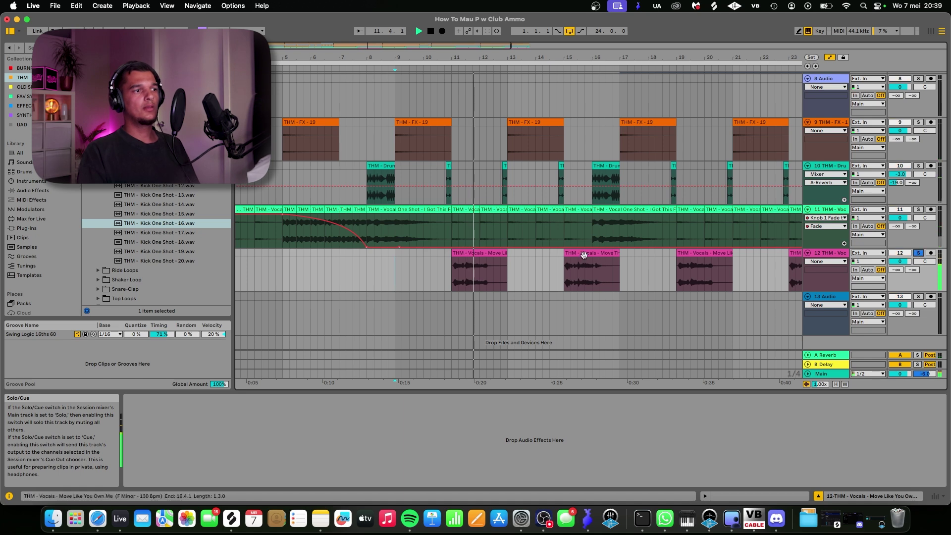
Step: Solo the 3 Serum 2 track, play its bar 9 clip with automation hidden, and inspect its Serum 2 instrument
scroll(475, 255, "up", 10)
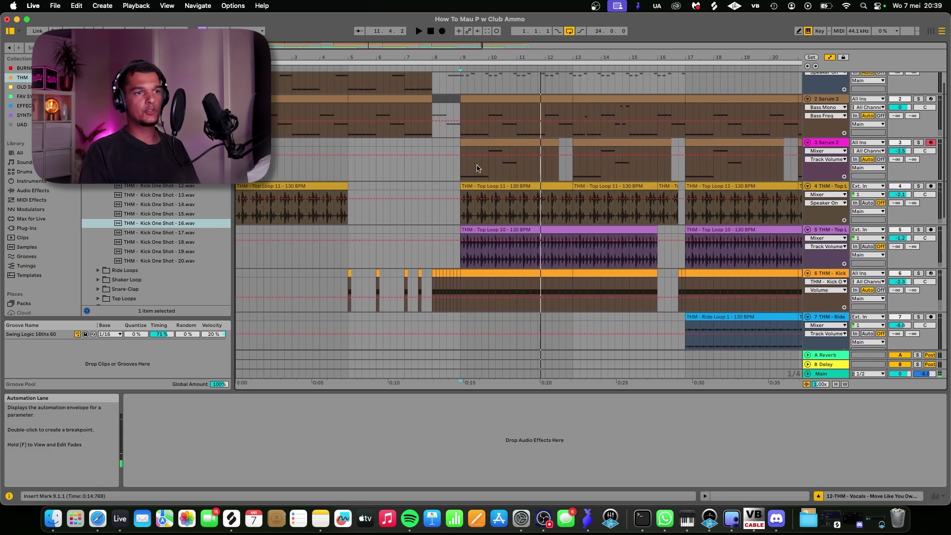
left_click(918, 143)
left_click(477, 143)
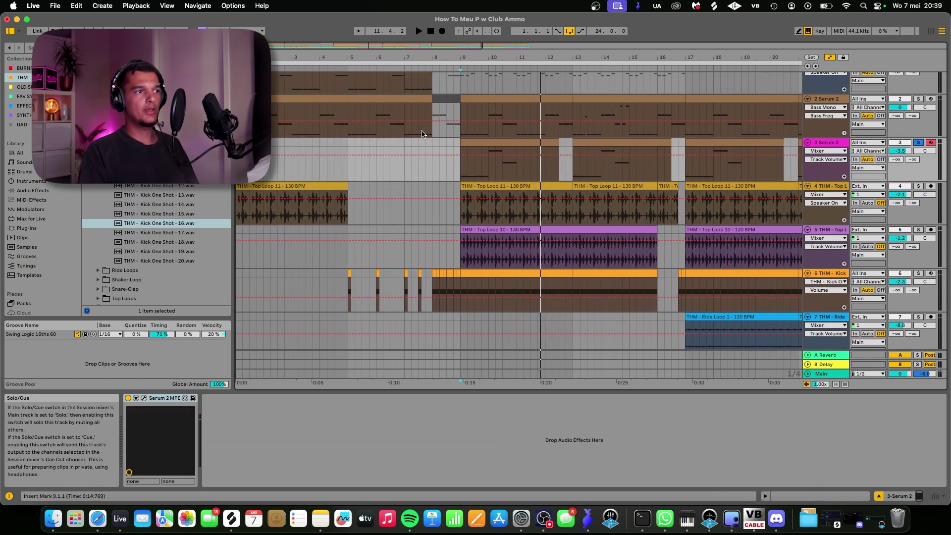
key("space")
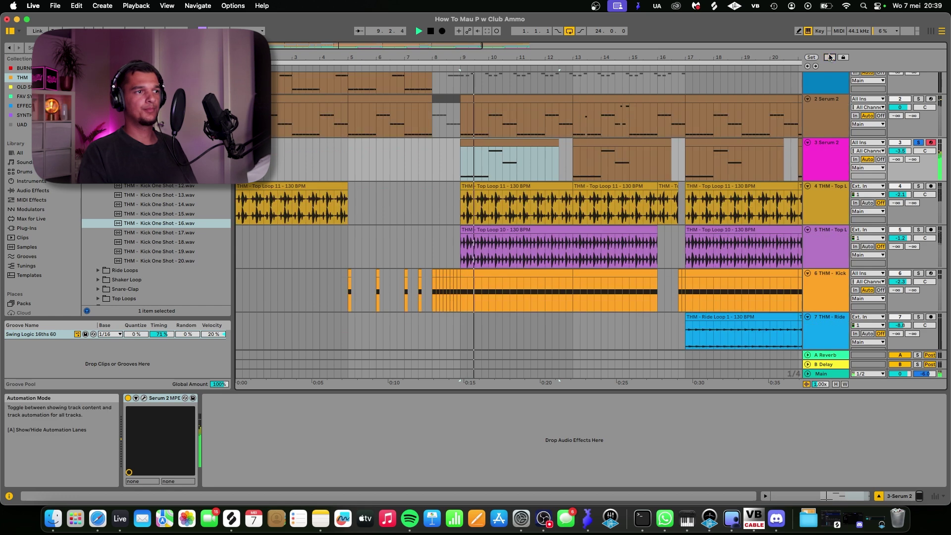
left_click(144, 399)
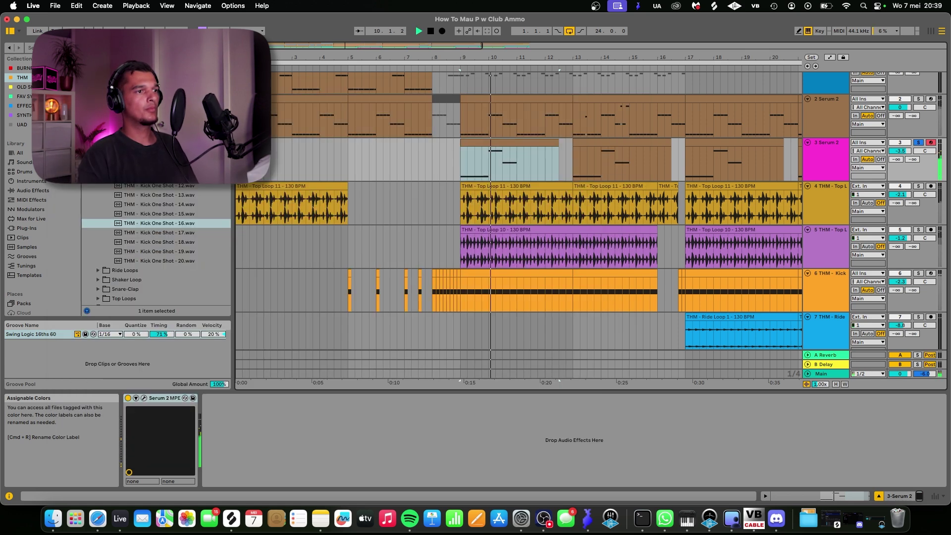
key("super+alt+p")
Step: Solo the Move Like You Own Me vocal track again and play its clip at bar 11
scroll(505, 164, "down", 10)
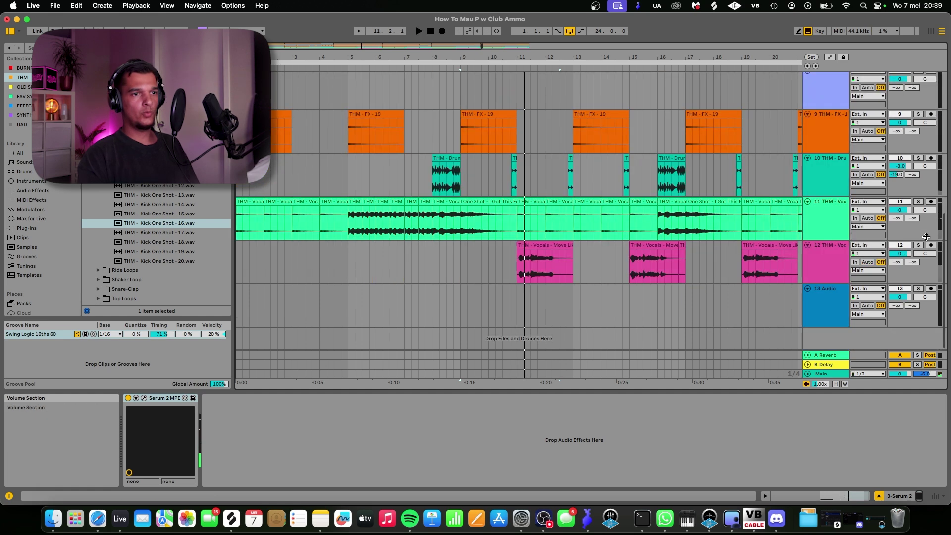
left_click(918, 245)
key("space")
left_click(665, 274)
left_click(527, 243)
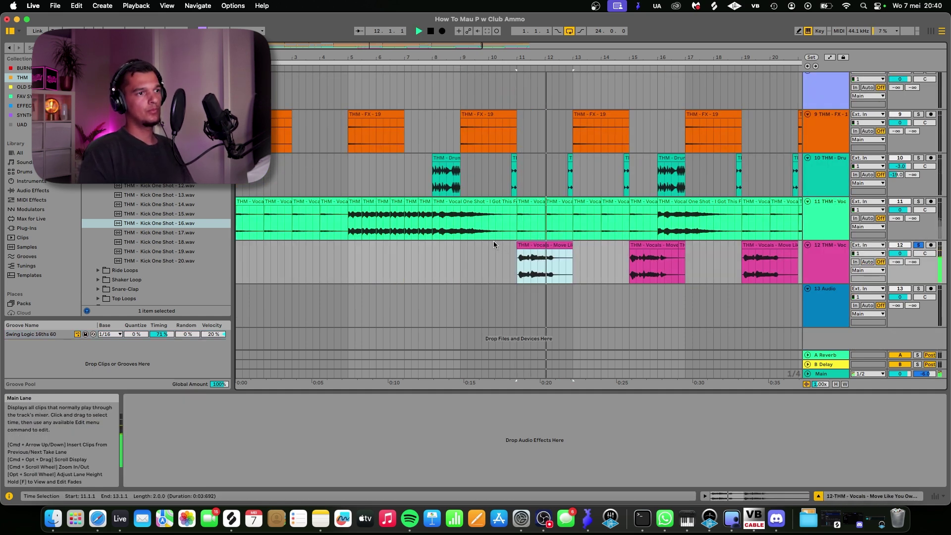
key("space")
Step: Solo the vocal one-shot track and play it from bar 10, then remove the solo to hear the full arrangement
left_click(489, 218)
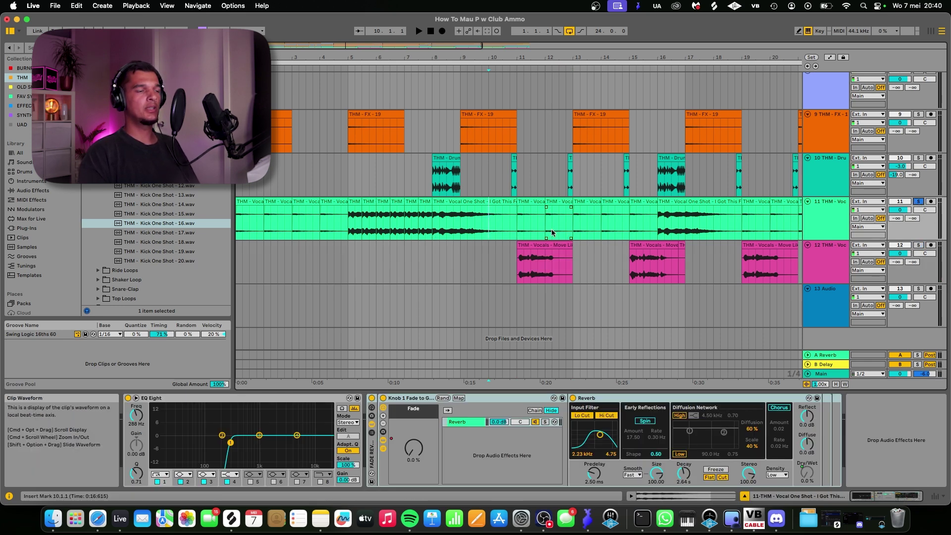
key("space")
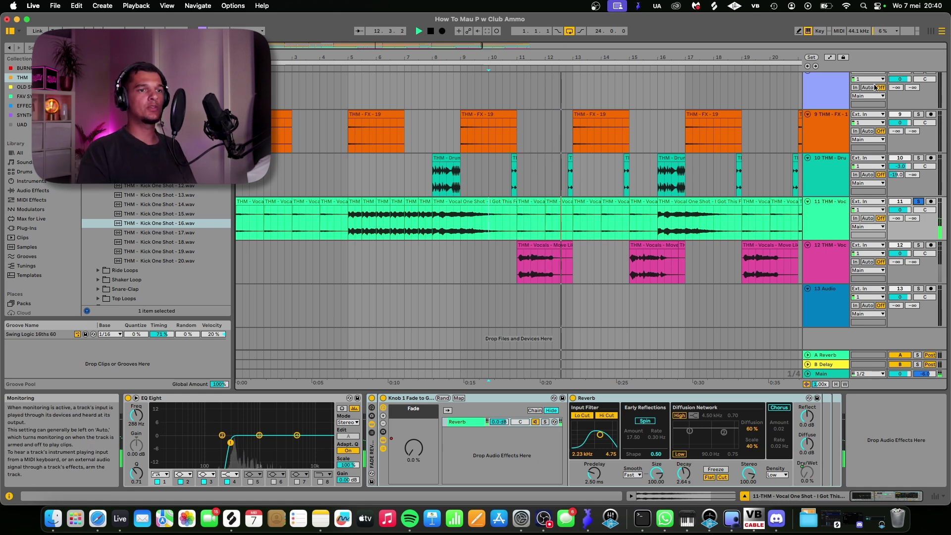
left_click(919, 201)
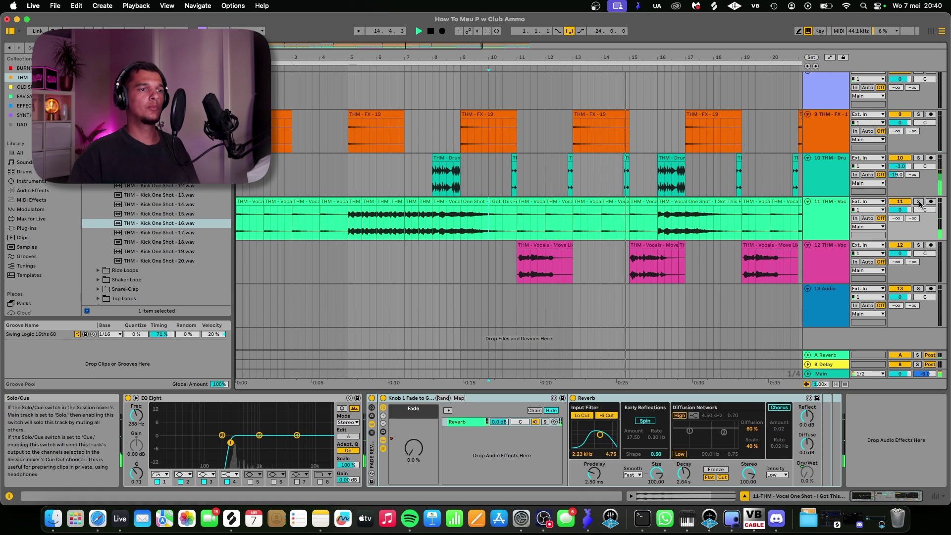
scroll(759, 170, "down", 3)
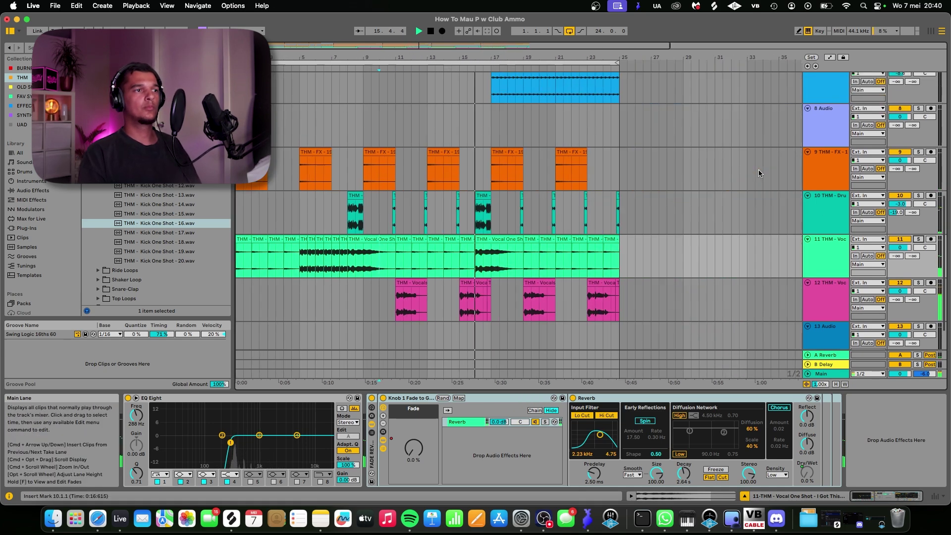
scroll(594, 173, "up", 10)
scroll(444, 179, "up", 5)
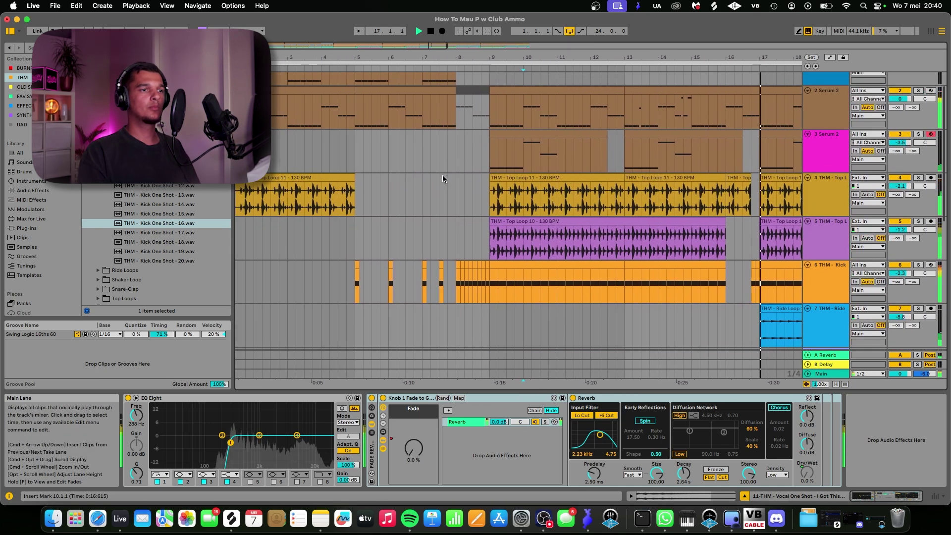
Step: Solo Top Loop 11 to audition its short clip at bar 16, then bring the other tracks back in
key("space")
scroll(723, 87, "up", 5)
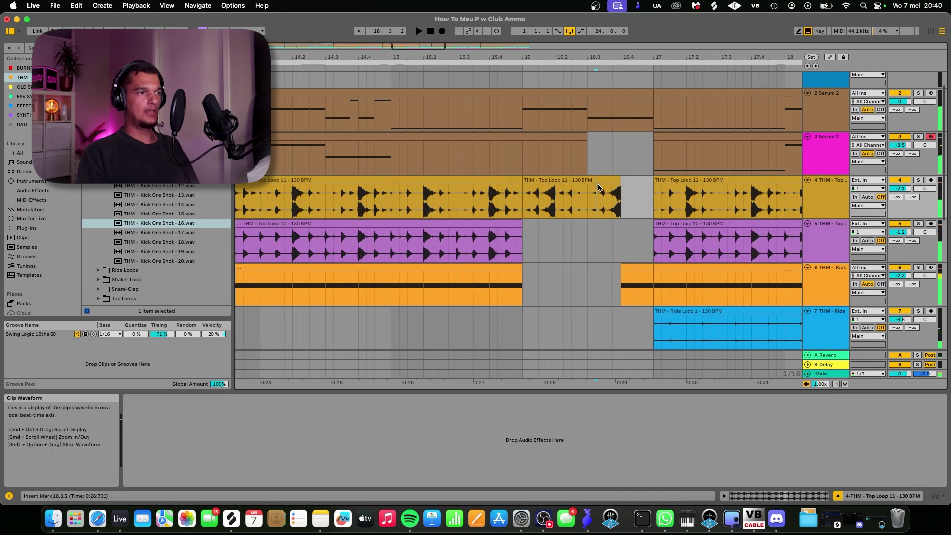
left_click(570, 199)
left_click(918, 181)
key("space")
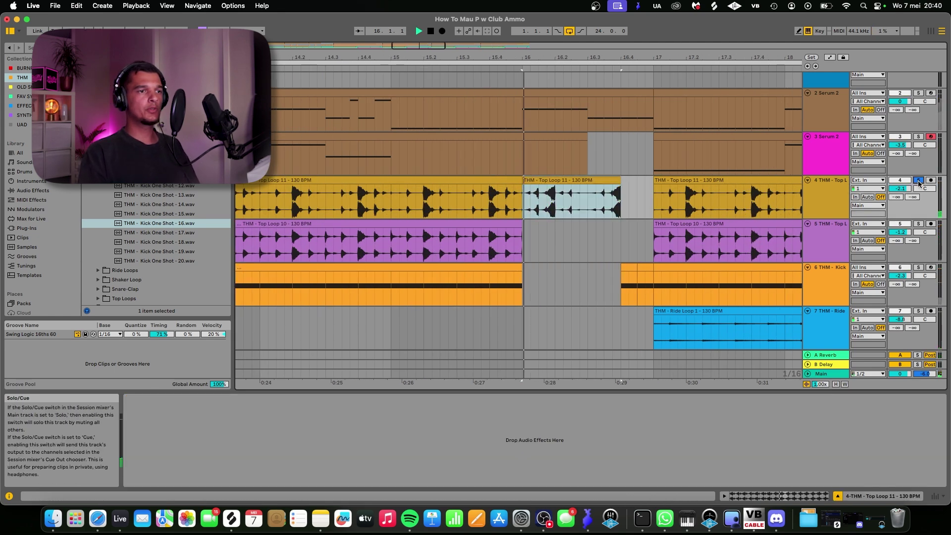
left_click(918, 181)
Step: Select everything in the arrangement to show the whole project
scroll(708, 217, "down", 5)
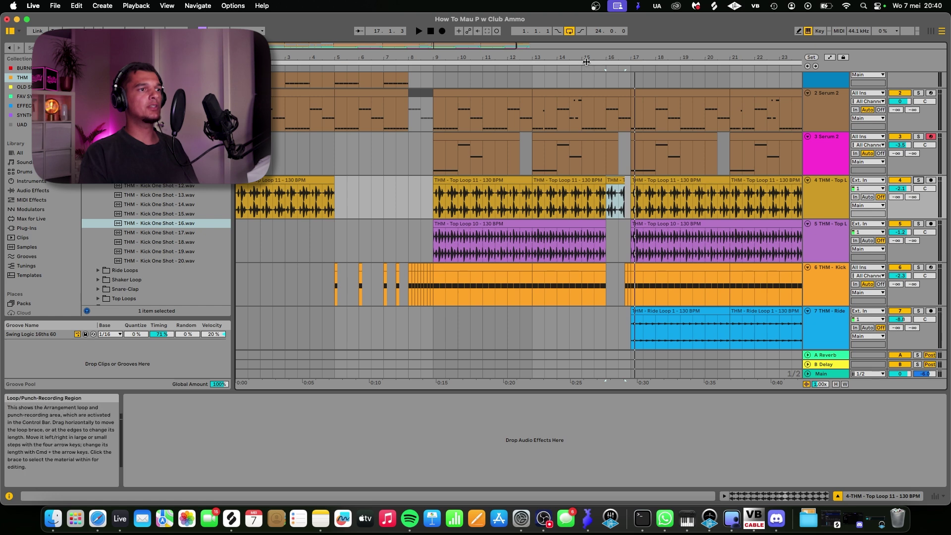
key("super+a")
scroll(572, 151, "down", 3)
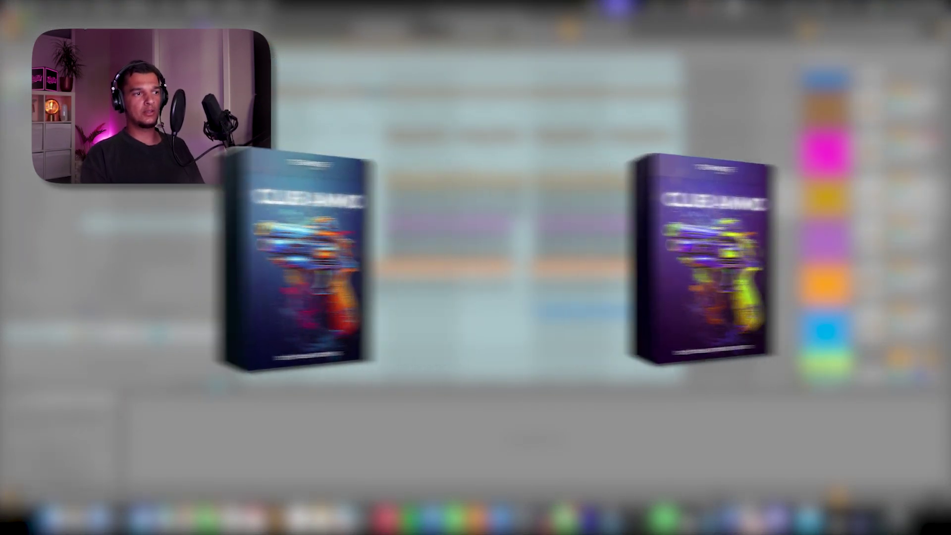
scroll(700, 225, "up", 5)
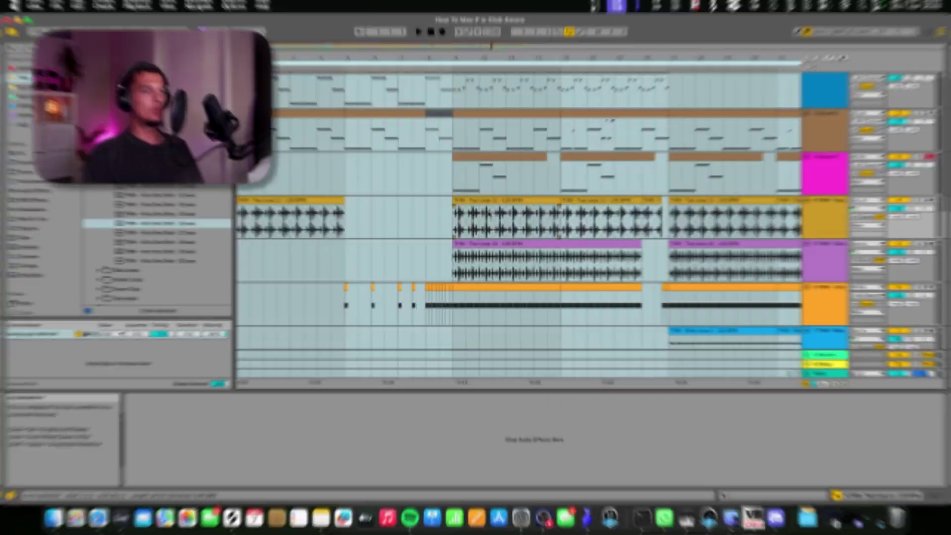